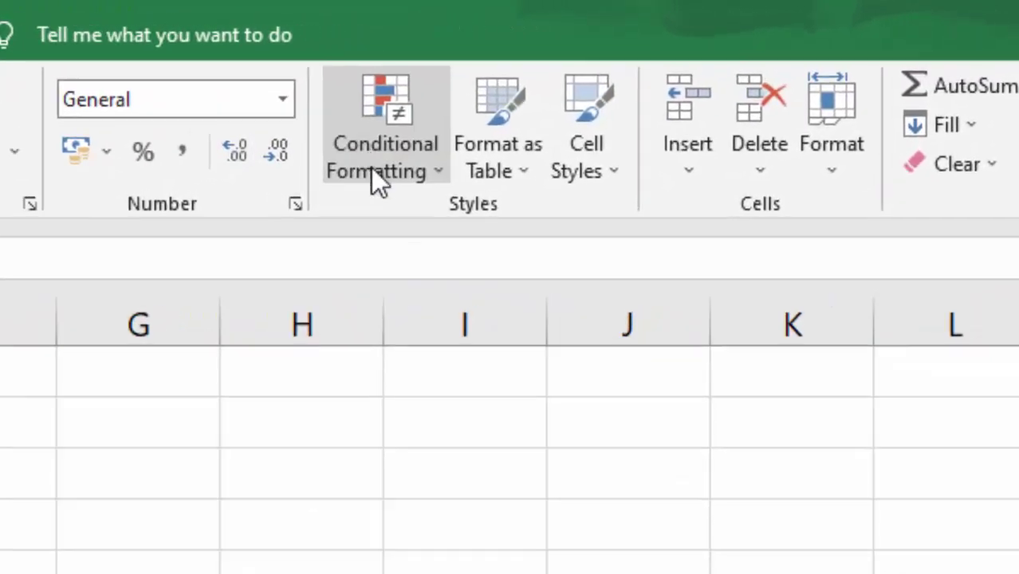
pyautogui.click(376, 170)
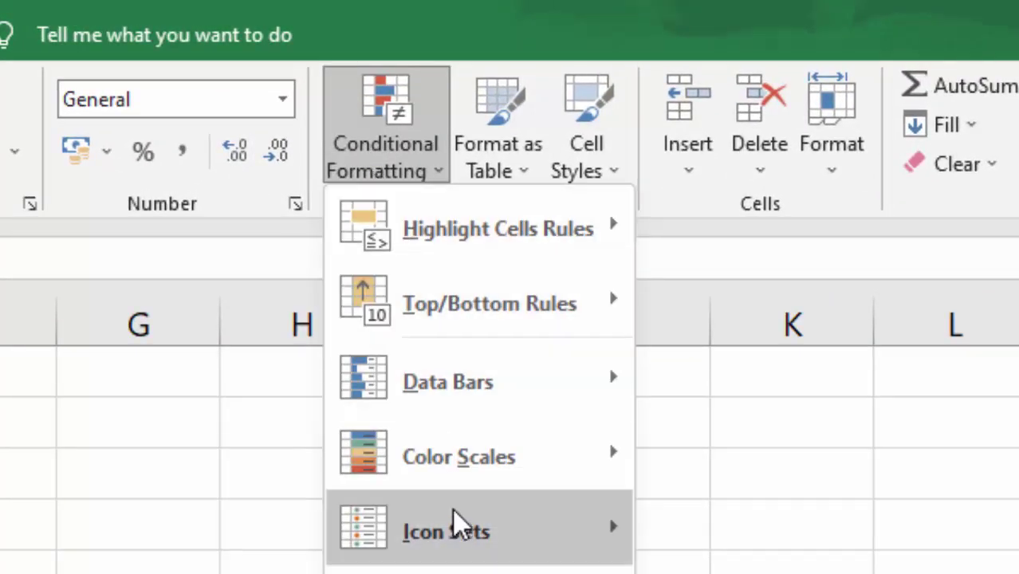
pyautogui.moveTo(446, 464)
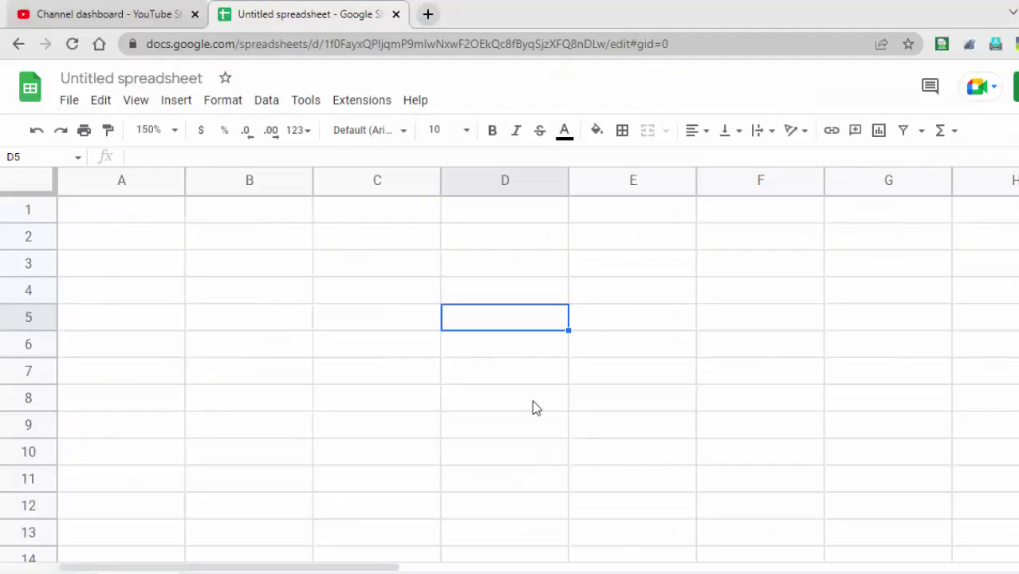
pyautogui.click(139, 210)
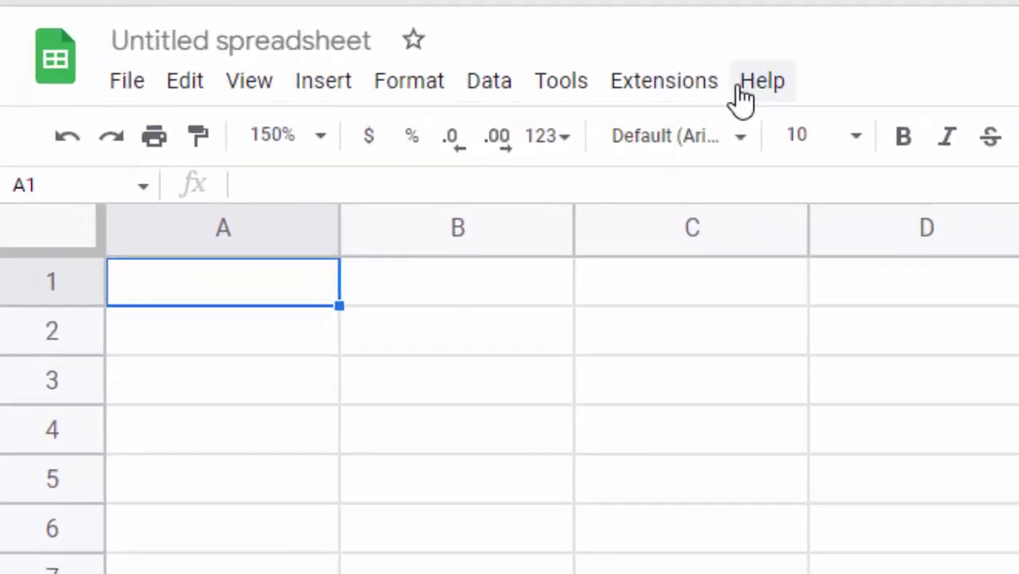
pyautogui.click(407, 84)
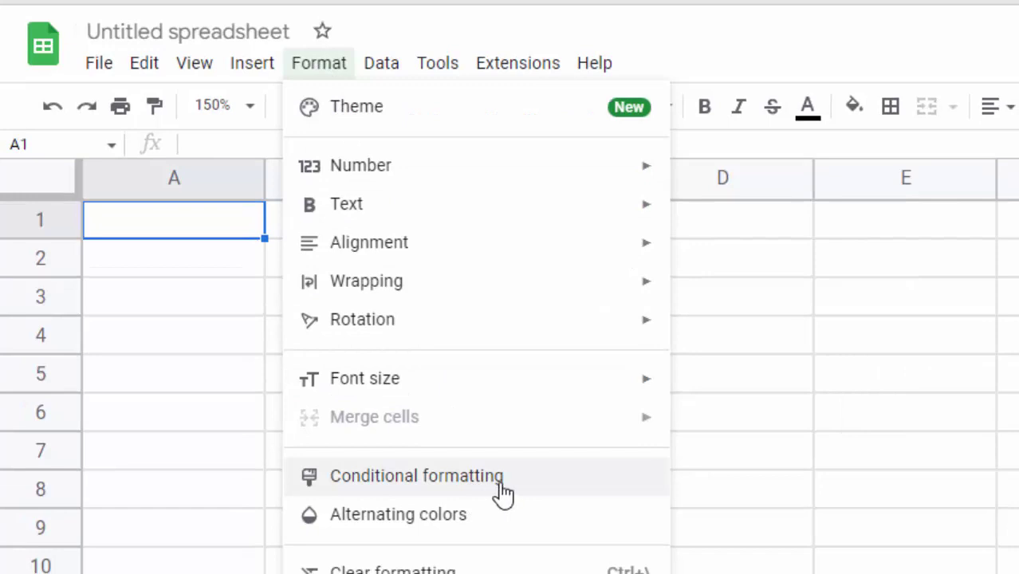
pyautogui.click(849, 462)
pyautogui.hotkey('ctrl', 'Home')
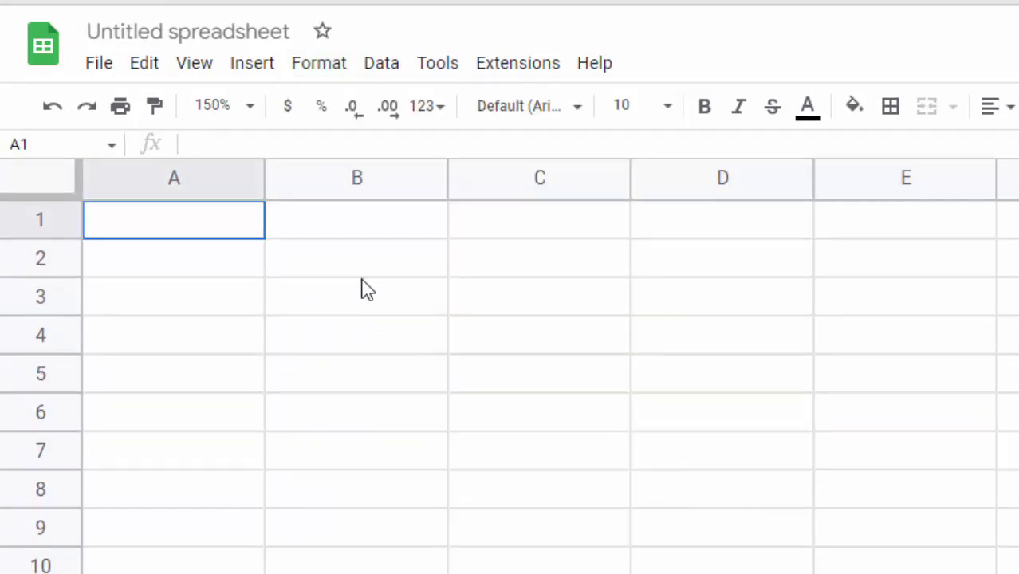
# Start a color scale conditional formatting rule for the range A1:E12
pyautogui.moveTo(363, 288); pyautogui.dragTo(957, 573)
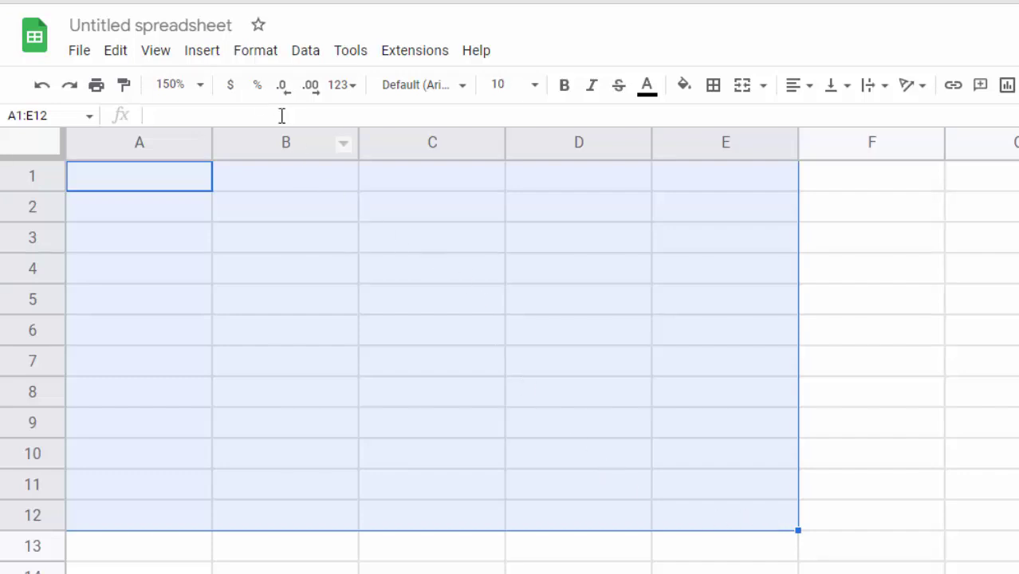
pyautogui.click(249, 51)
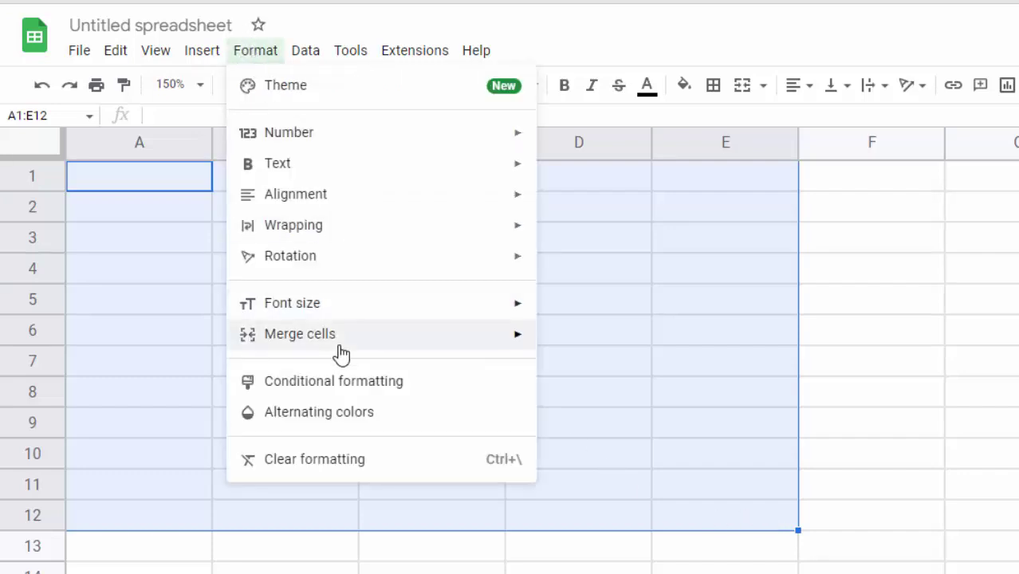
pyautogui.click(352, 383)
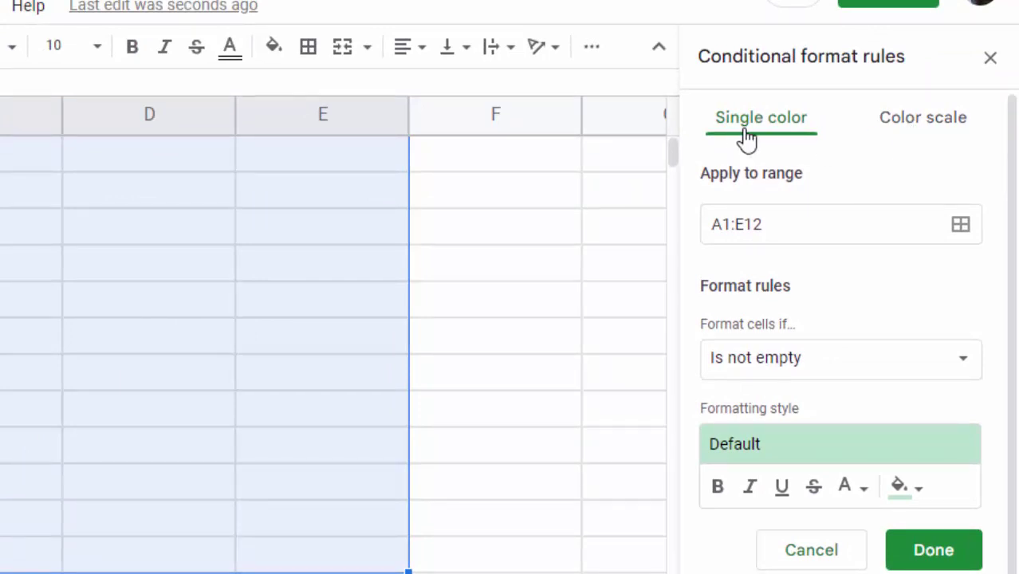
pyautogui.click(927, 127)
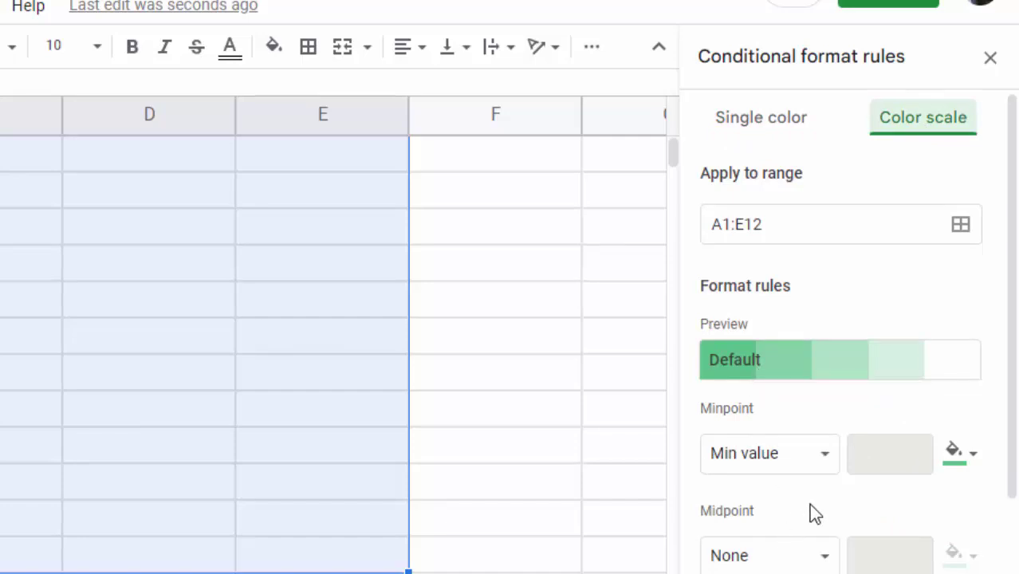
# Set the color scale's minpoint type to Number and its color to yellow
pyautogui.click(822, 467)
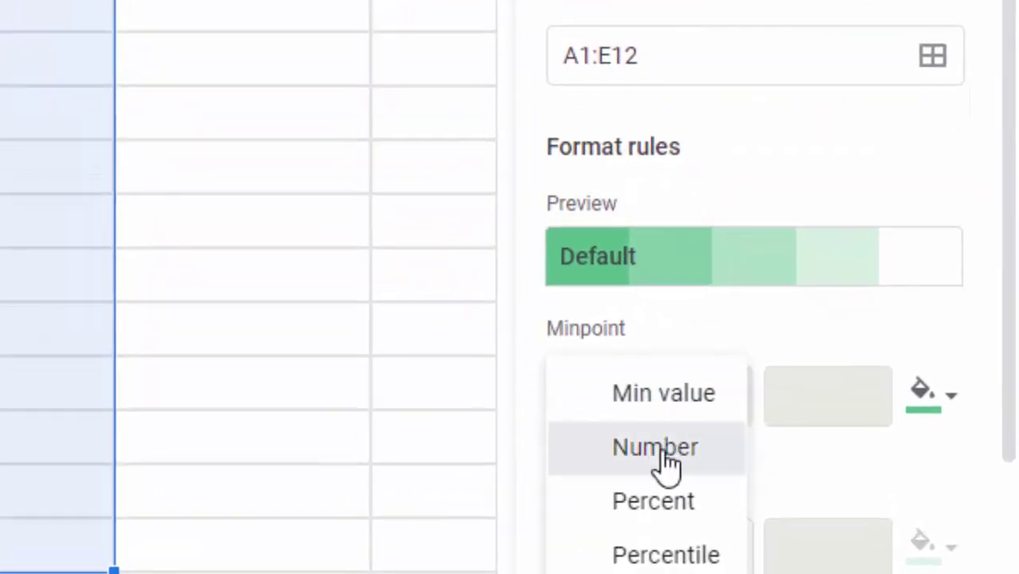
pyautogui.click(662, 453)
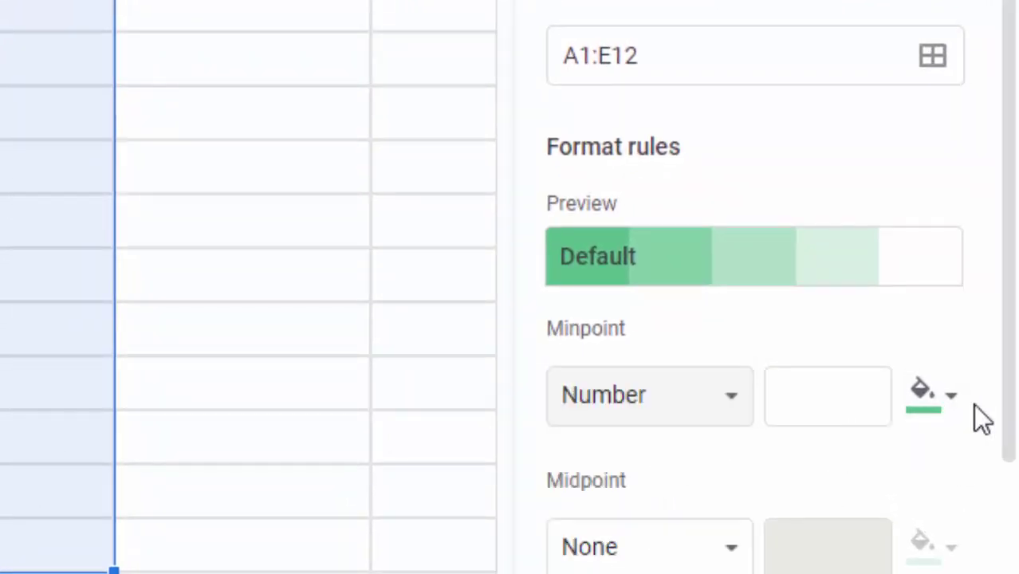
pyautogui.click(953, 407)
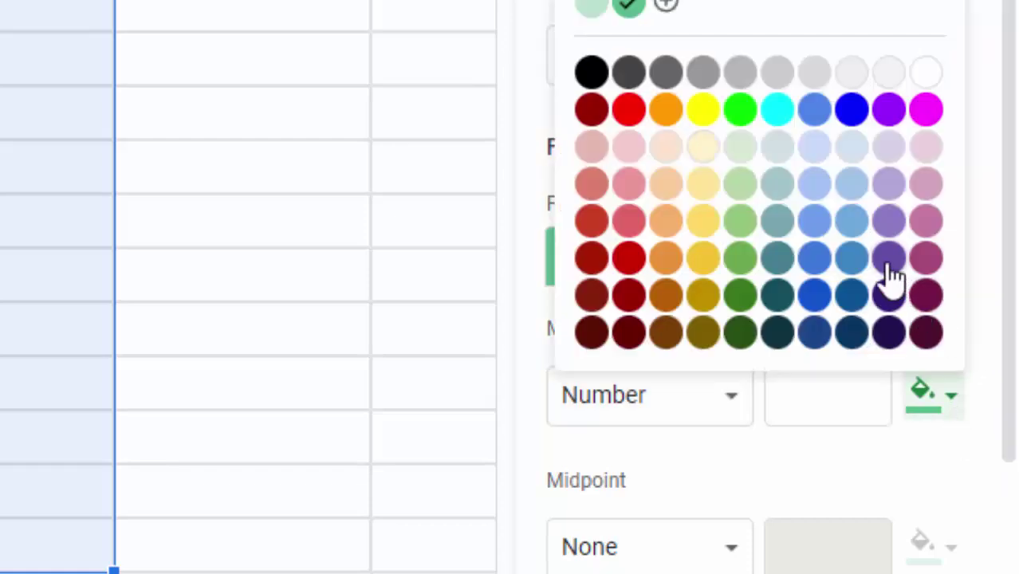
pyautogui.click(702, 110)
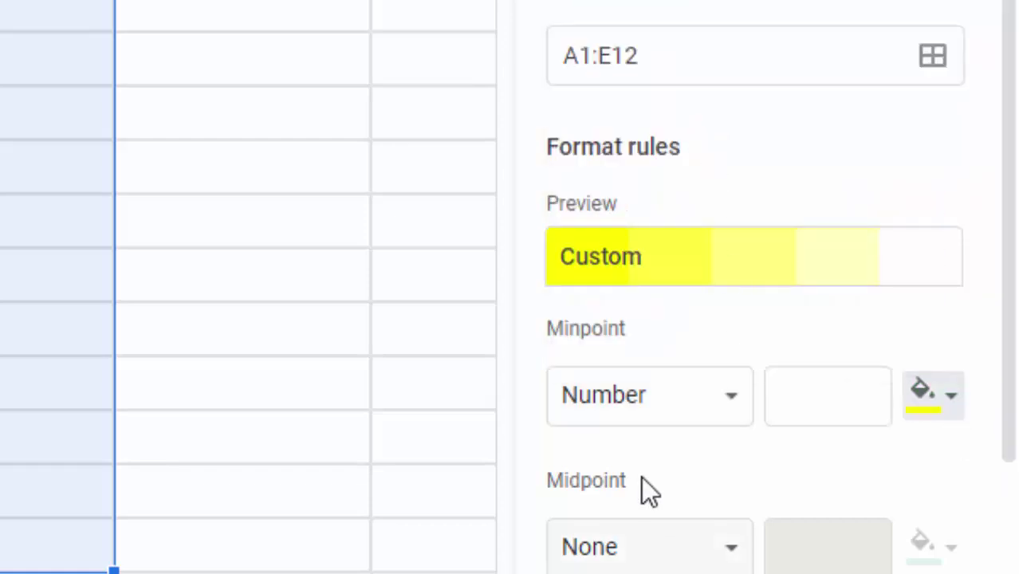
# Set the color scale's midpoint type to Number and its color to red
pyautogui.click(715, 550)
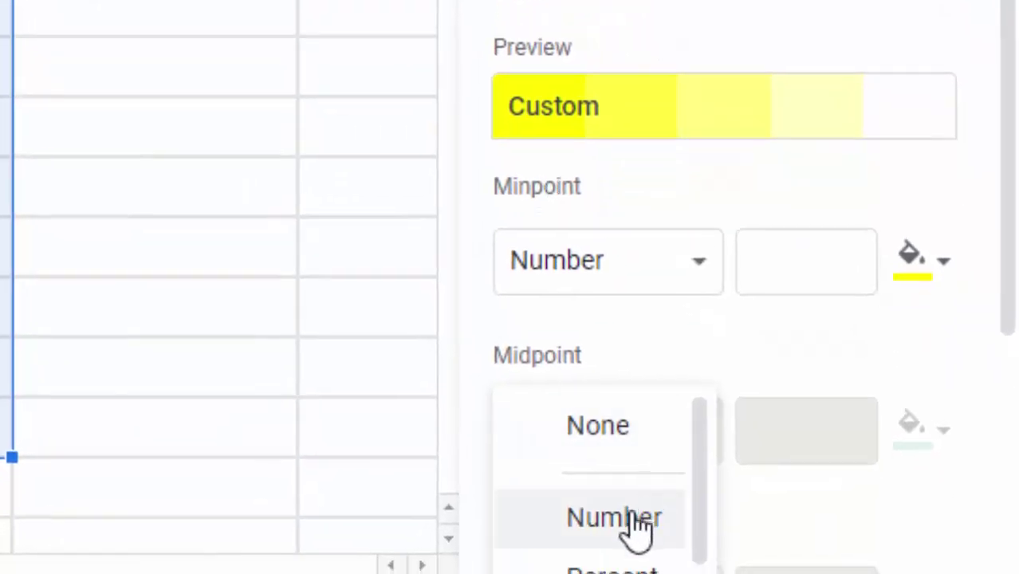
pyautogui.click(634, 519)
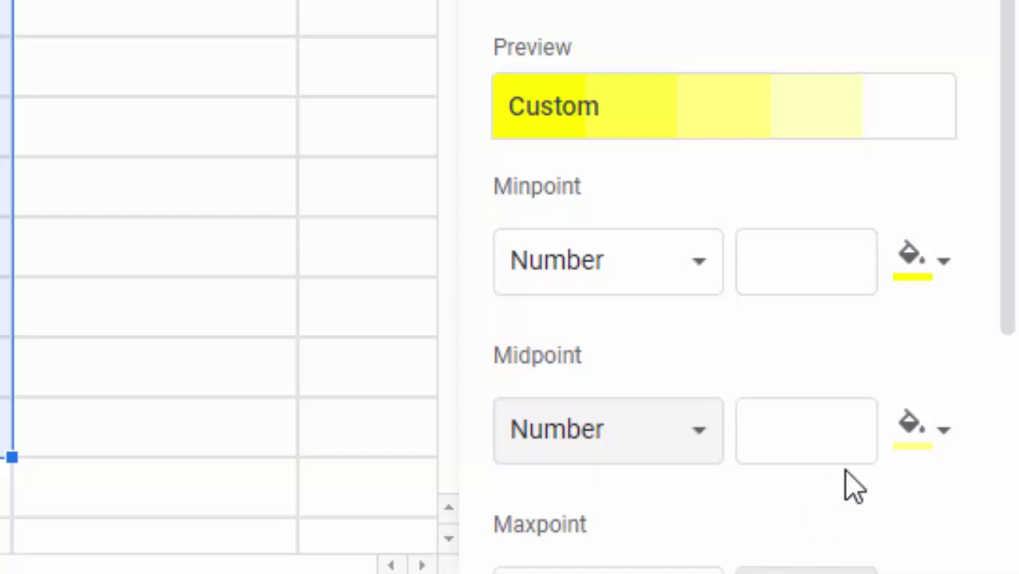
pyautogui.click(941, 437)
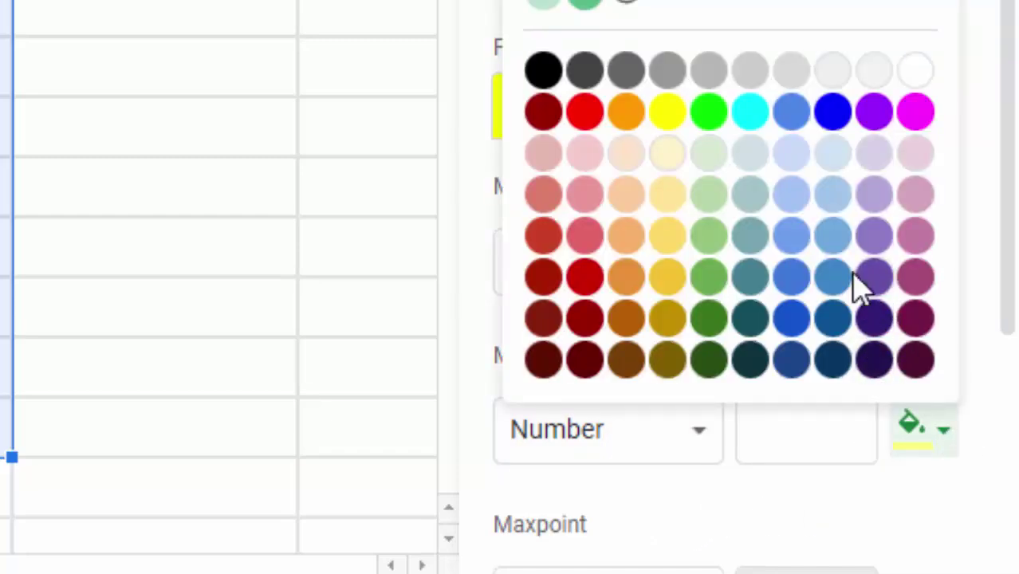
pyautogui.click(585, 113)
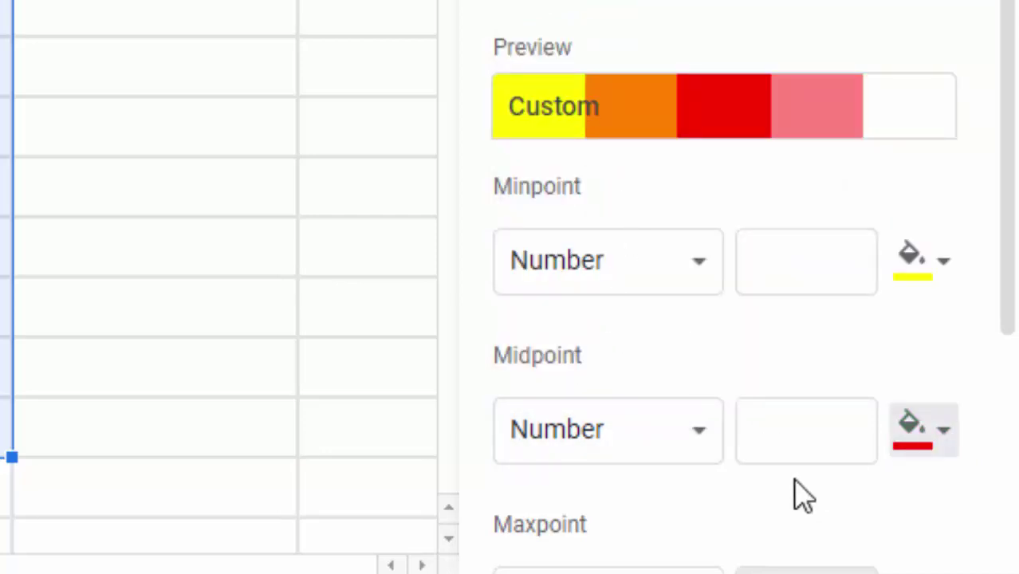
# Set the color scale's maxpoint type to Number and its color to green
pyautogui.scroll(-4, 794, 494)
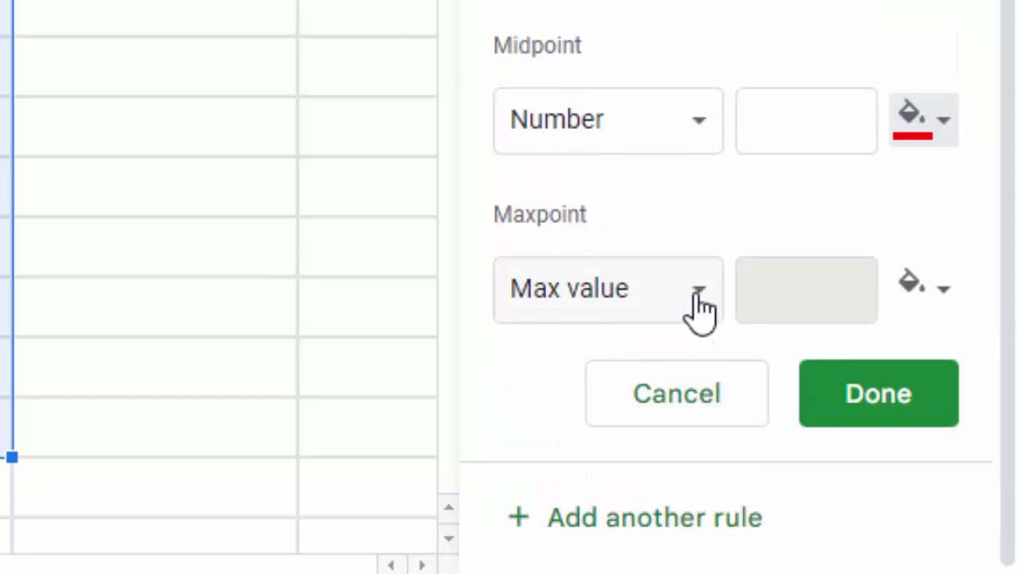
pyautogui.click(699, 294)
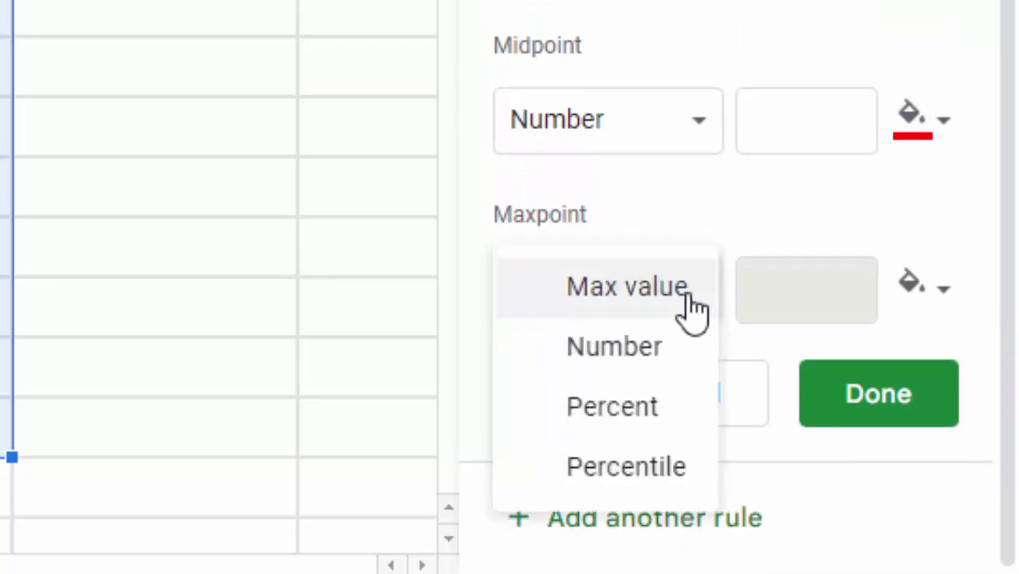
pyautogui.click(603, 365)
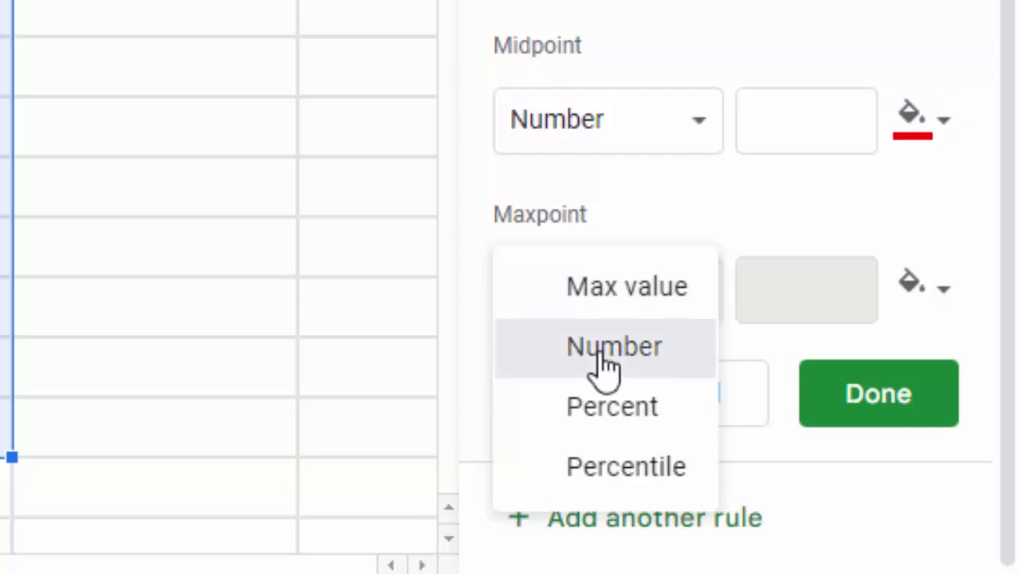
pyautogui.click(942, 292)
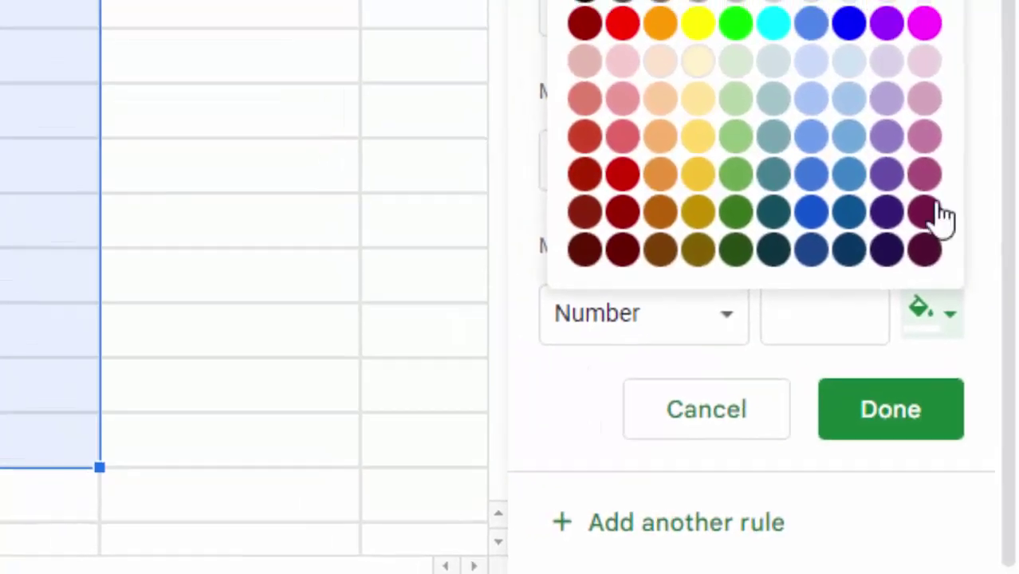
pyautogui.click(736, 23)
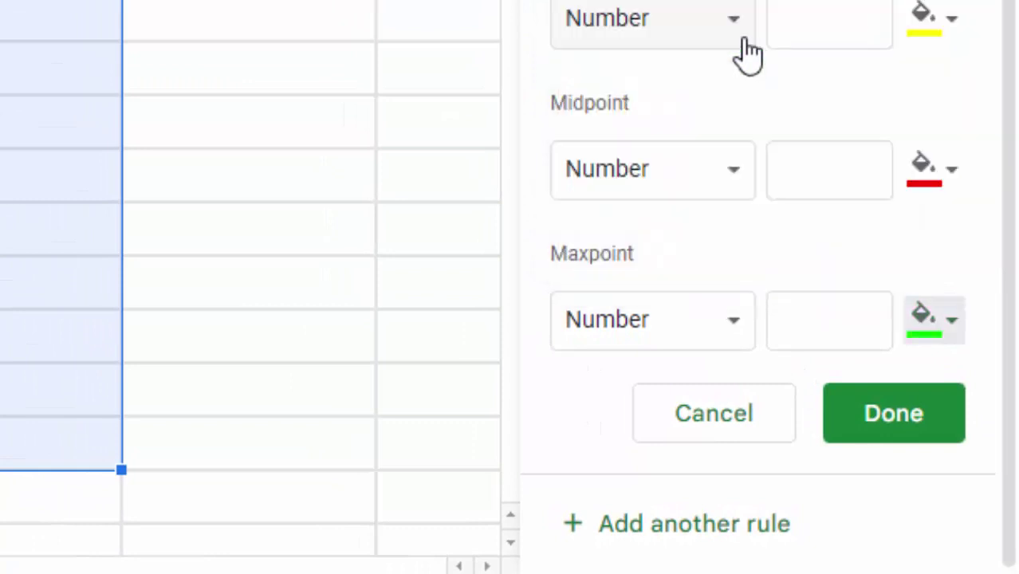
# Enter 0 for the minpoint, 50 for the midpoint and 100 for the maxpoint, and save the color scale rule
pyautogui.click(901, 422)
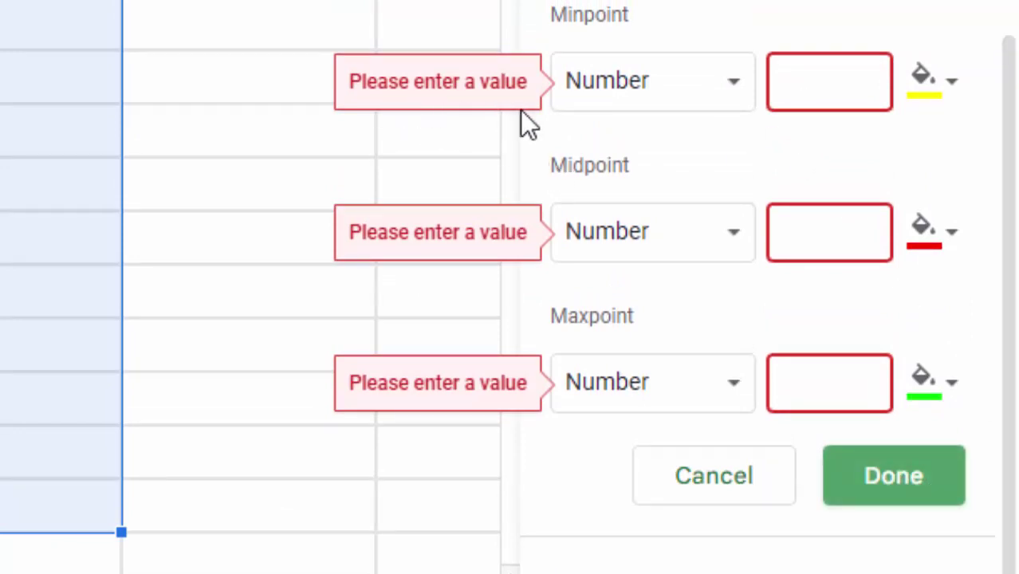
pyautogui.click(788, 92)
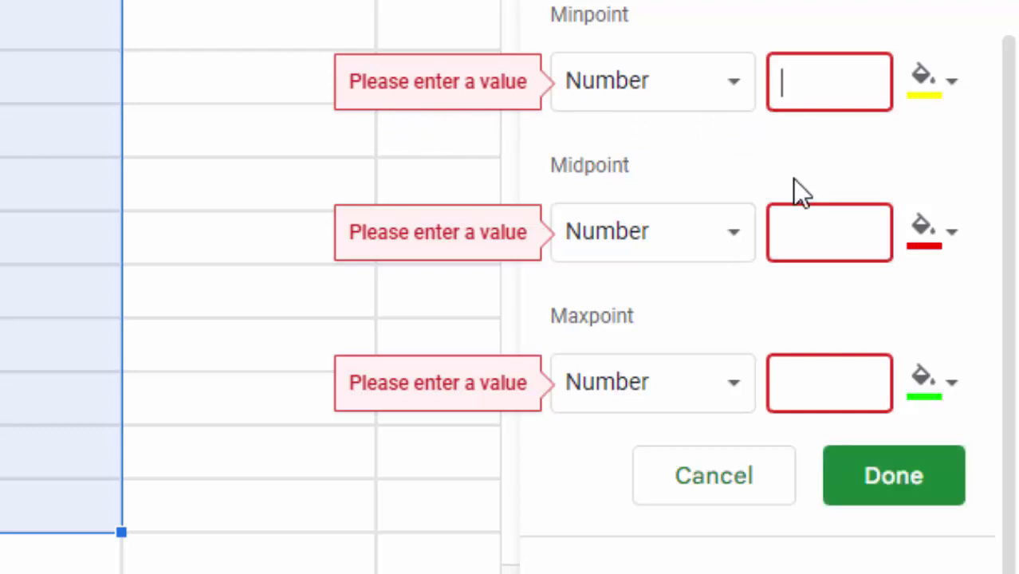
pyautogui.write('0')
pyautogui.click(841, 240)
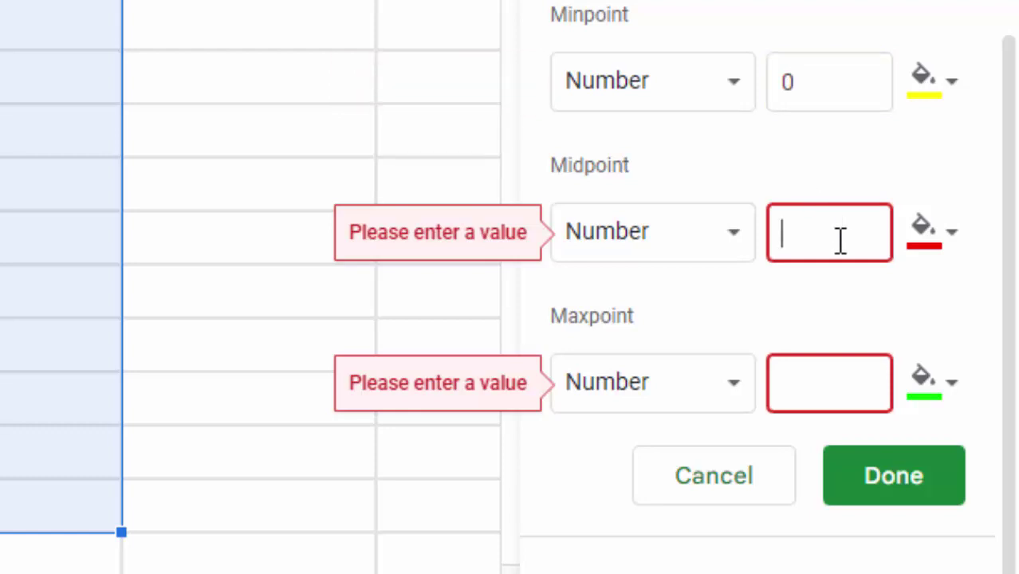
pyautogui.write('50')
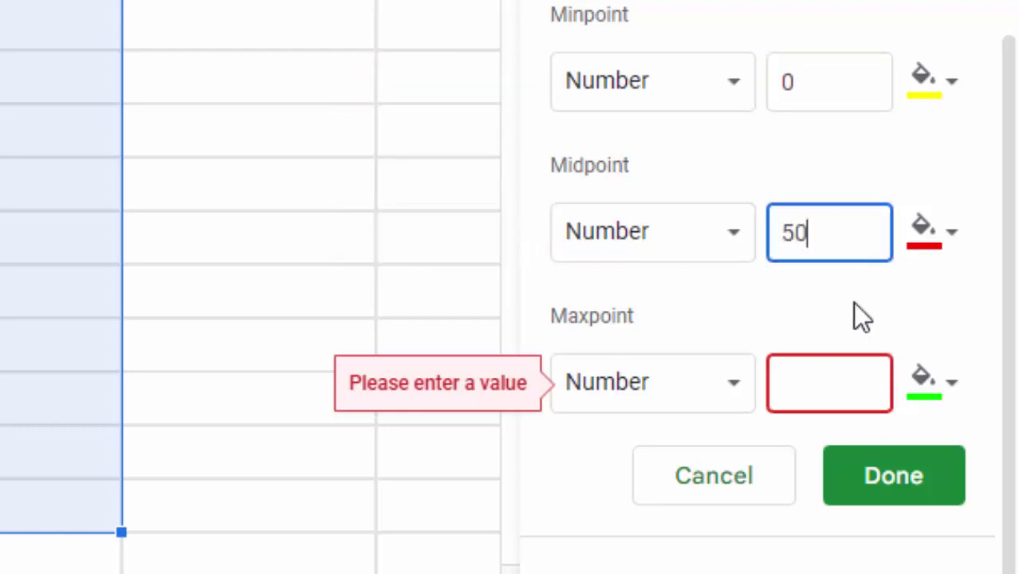
pyautogui.click(832, 396)
pyautogui.write('100')
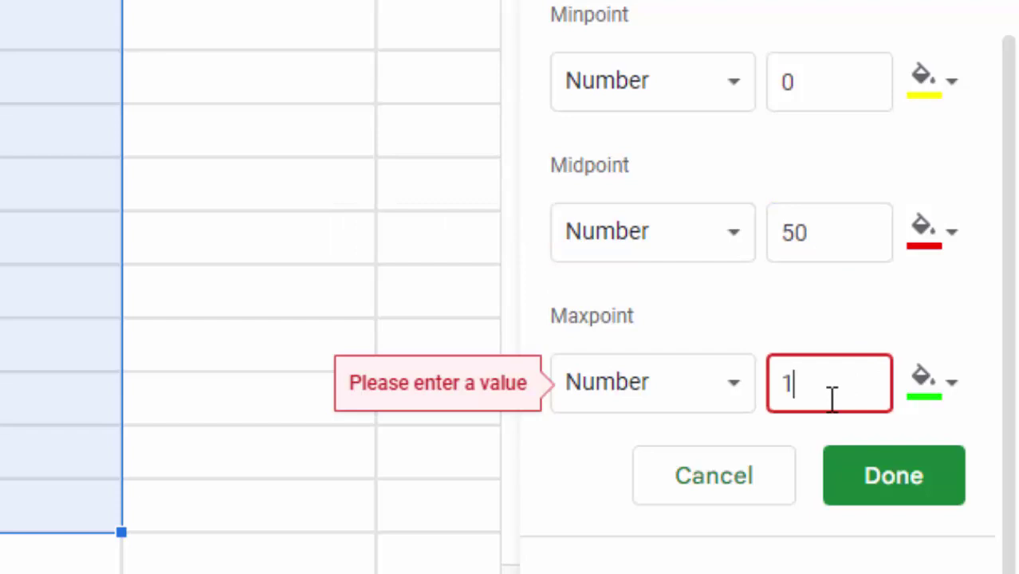
pyautogui.click(893, 476)
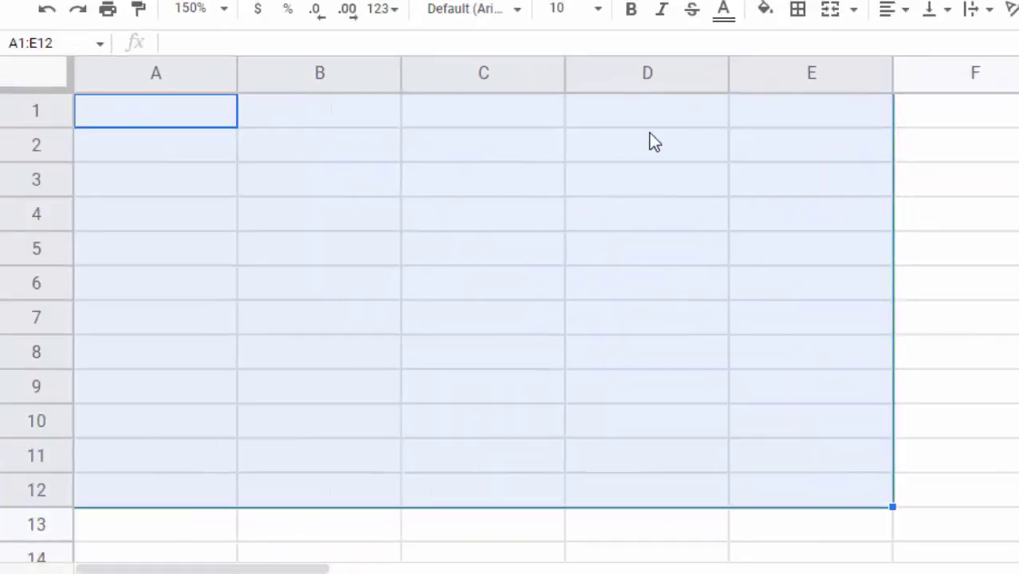
# Add an outer border around the range A1:E12
pyautogui.click(798, 10)
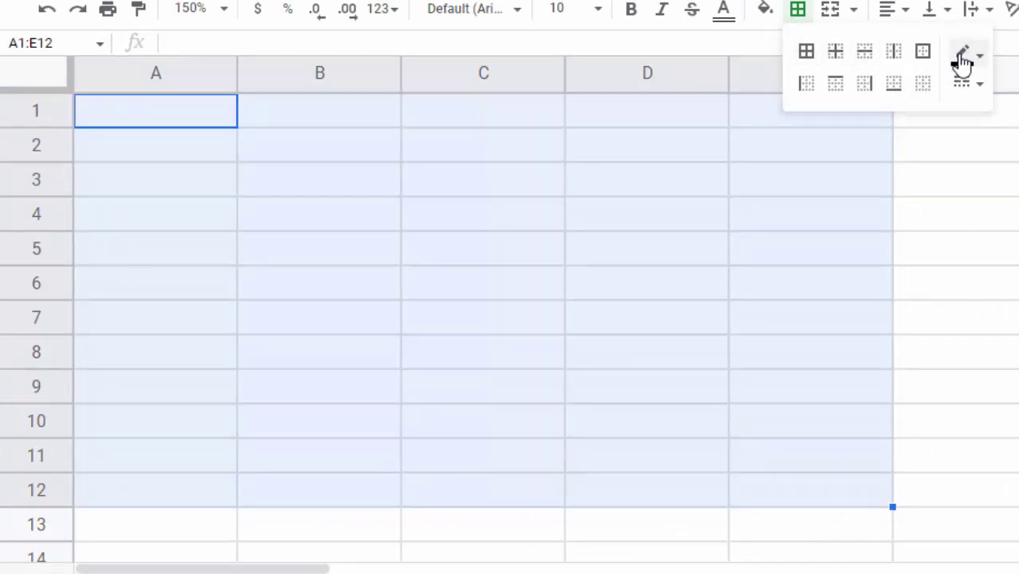
pyautogui.click(923, 54)
pyautogui.click(995, 253)
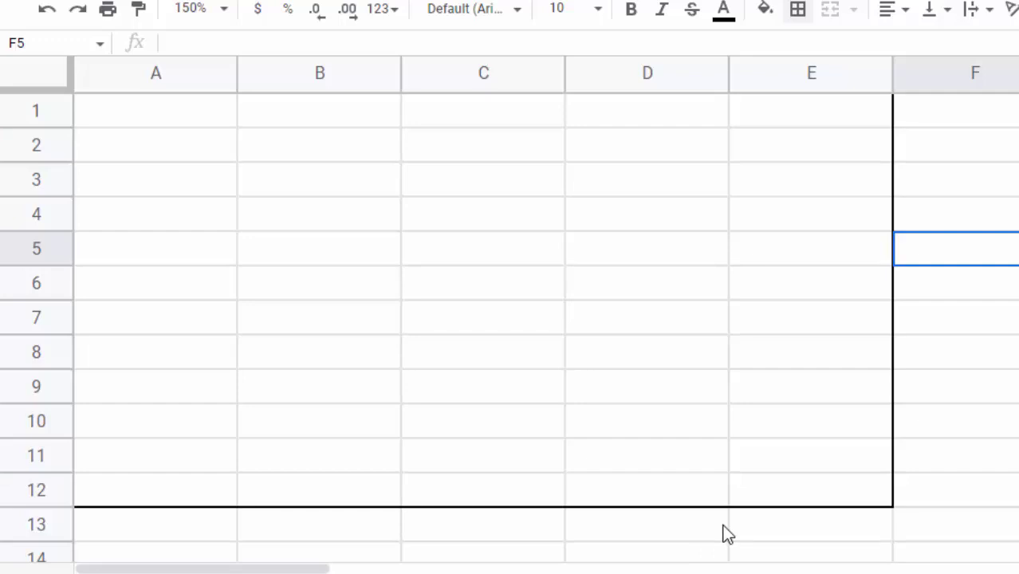
# Enter the test values 0 in cell A1 and 17 in cell A2
pyautogui.click(159, 121)
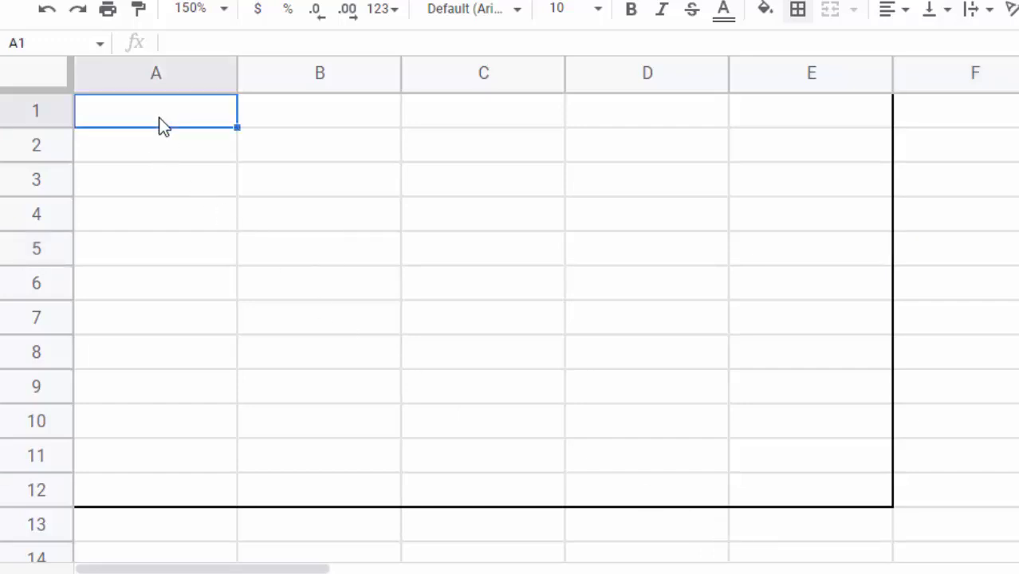
pyautogui.write('0')
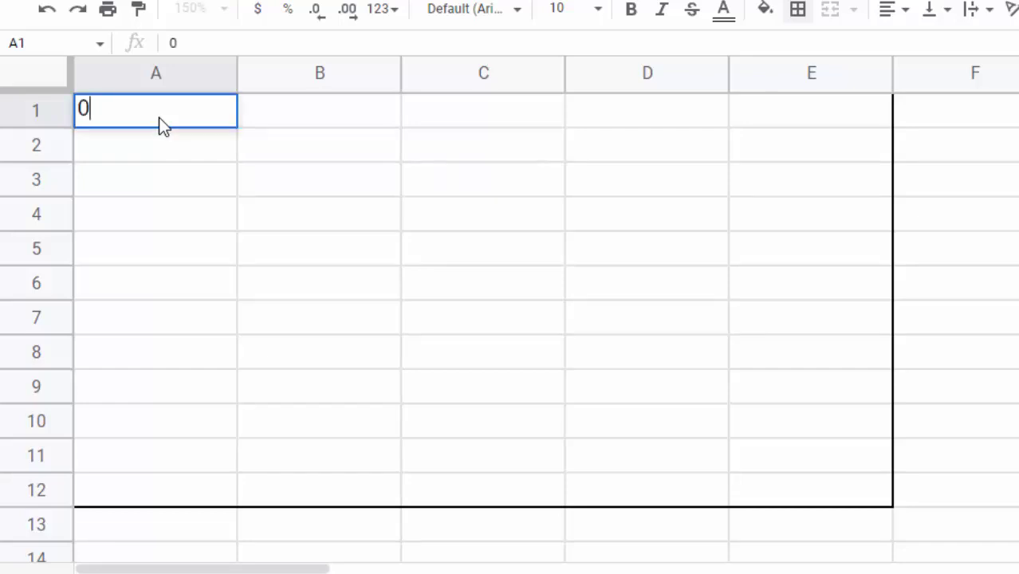
pyautogui.press('Return')
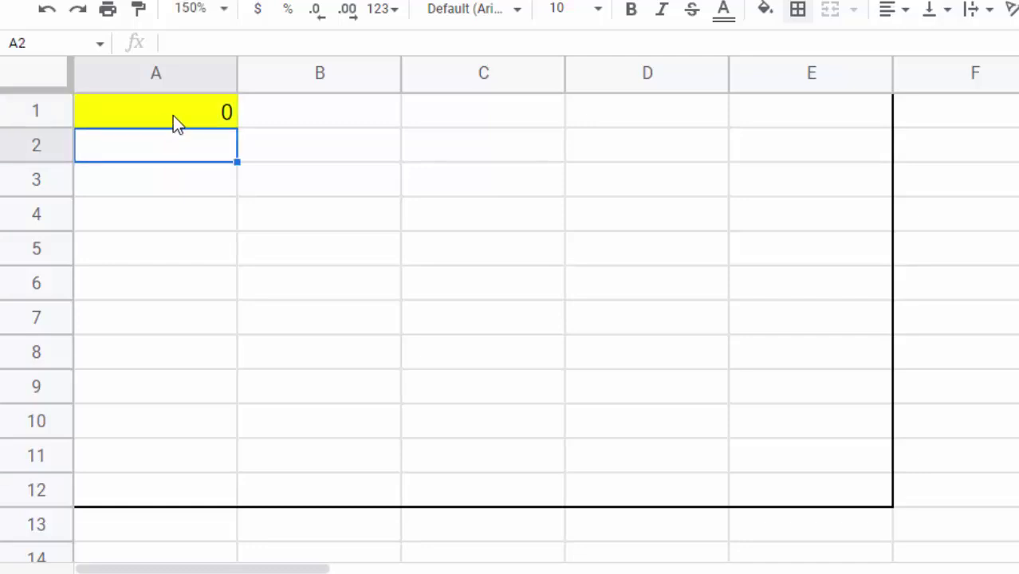
pyautogui.write('17')
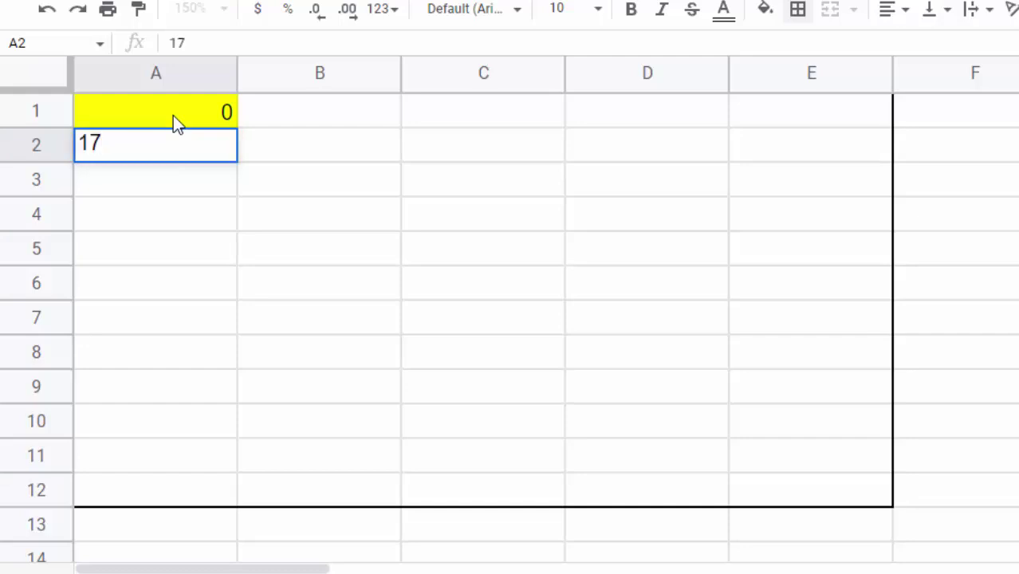
pyautogui.press('Return')
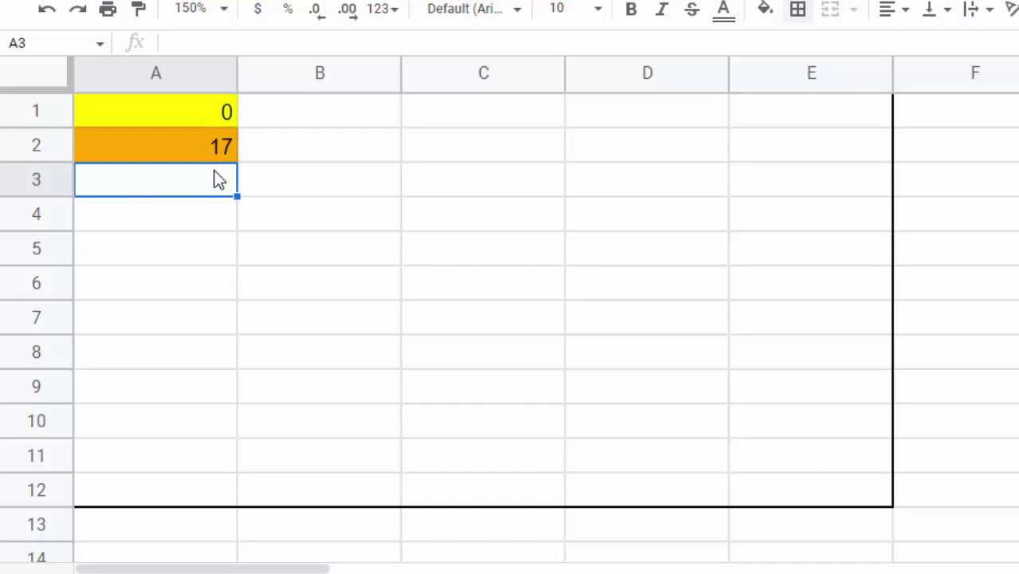
# Enter the test values 49, 60 and 70 in cells A3, A4 and A5
pyautogui.write('49')
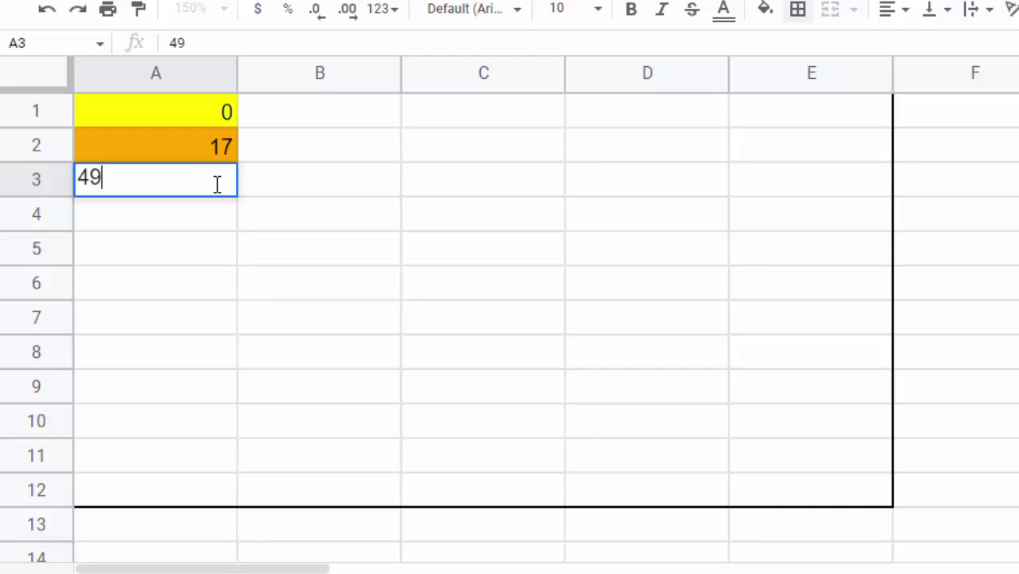
pyautogui.press('Return')
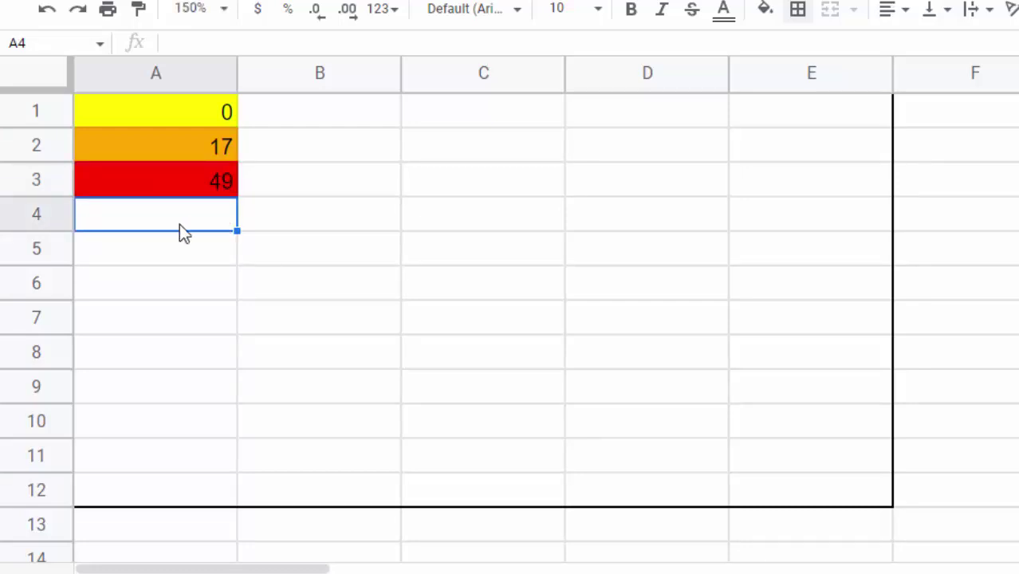
pyautogui.write('60')
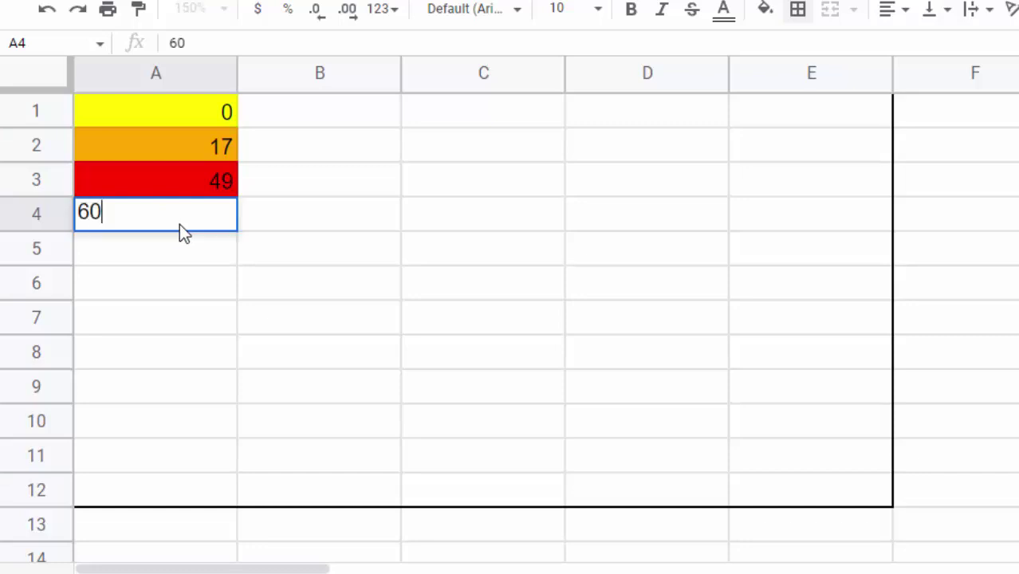
pyautogui.press('Return')
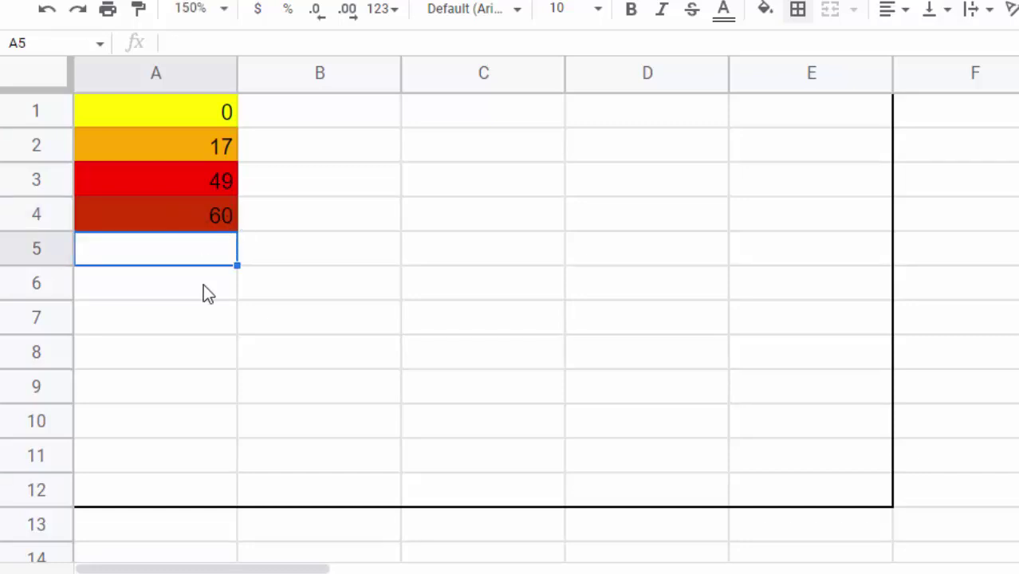
pyautogui.write('70')
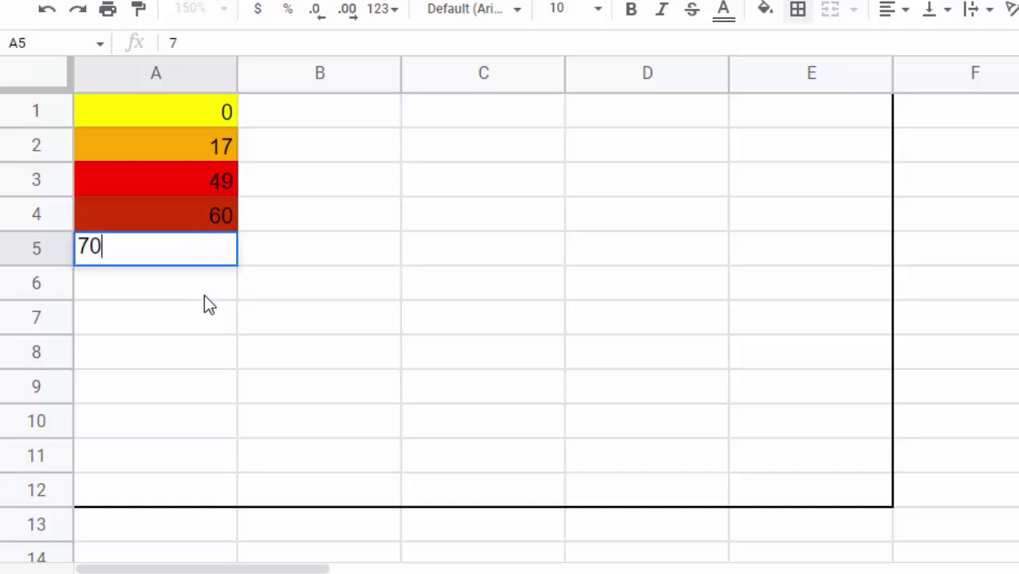
pyautogui.press('Return')
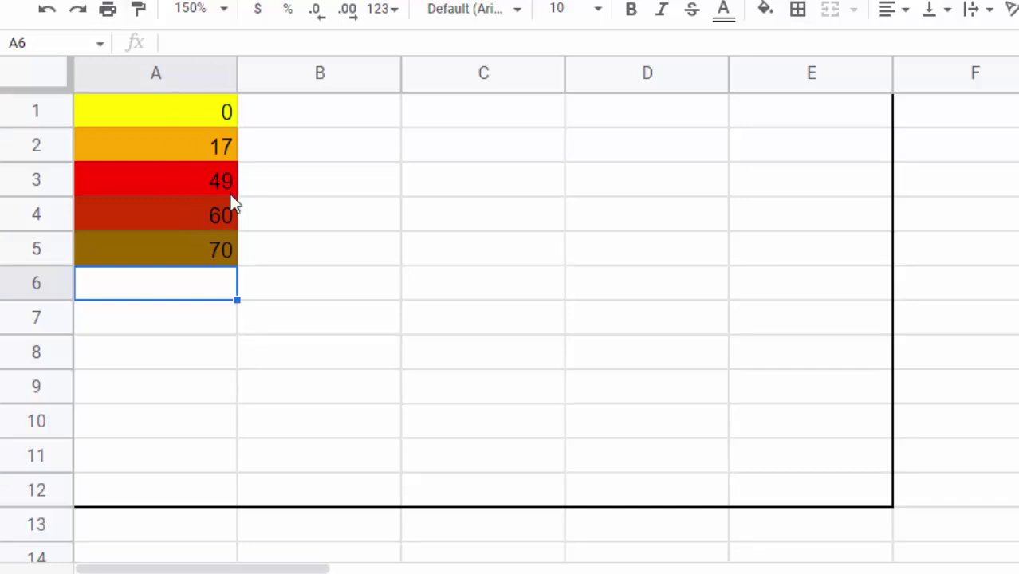
# Enter the test values 100 in cell C3, 99 in C2 and 98 in C1
pyautogui.click(481, 185)
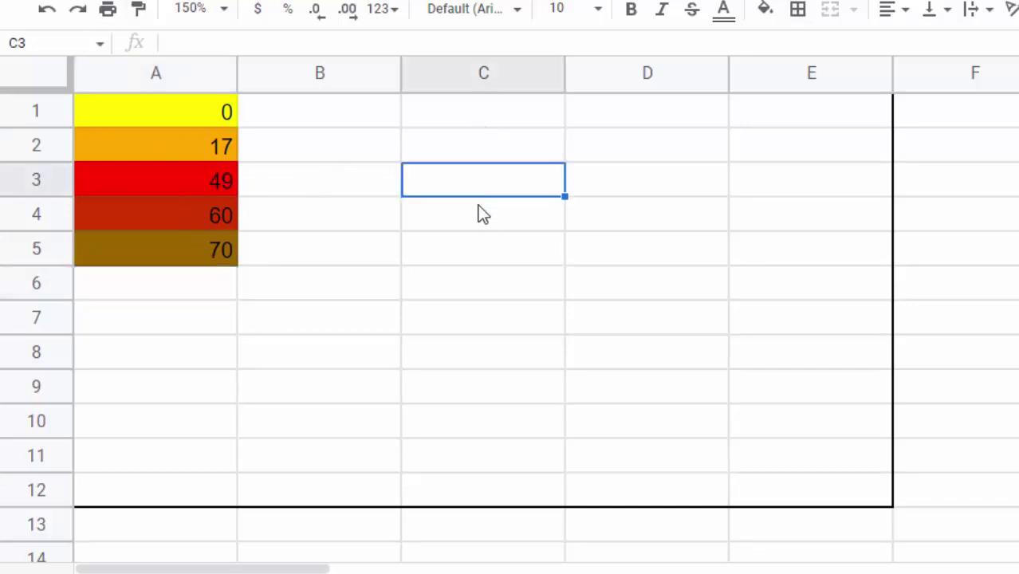
pyautogui.write('100')
pyautogui.press('Return')
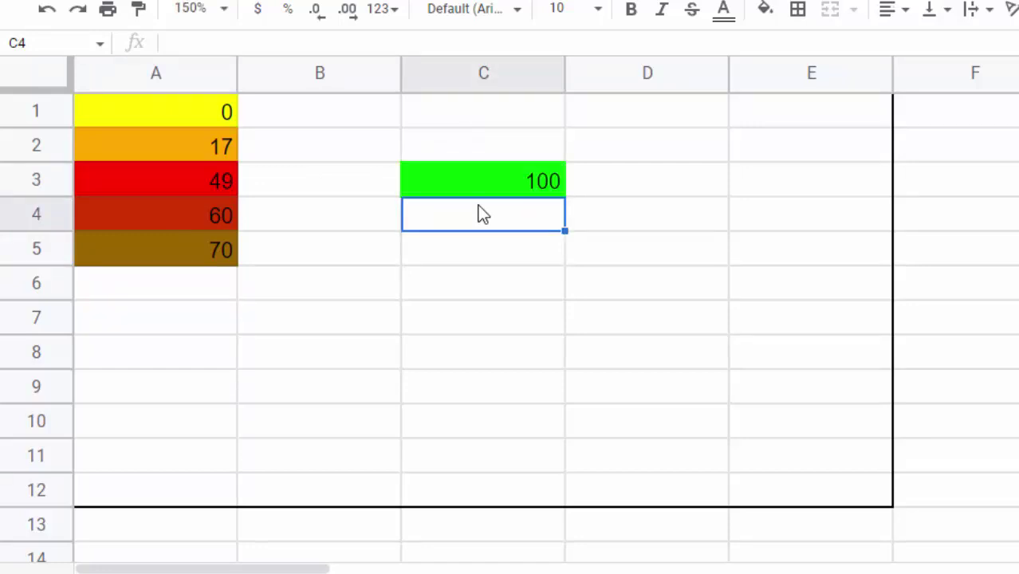
pyautogui.click(485, 153)
pyautogui.write('99')
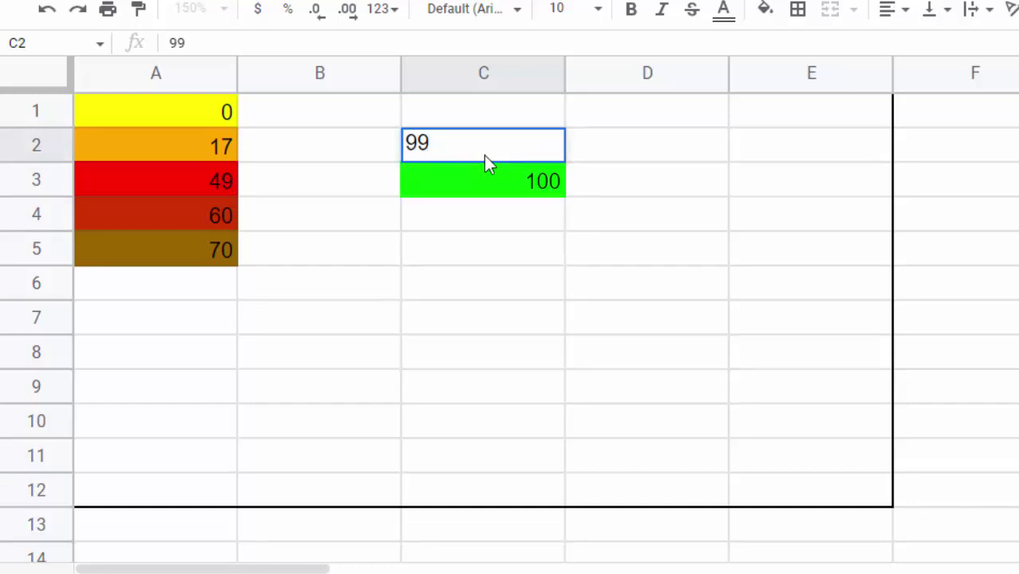
pyautogui.press('Return')
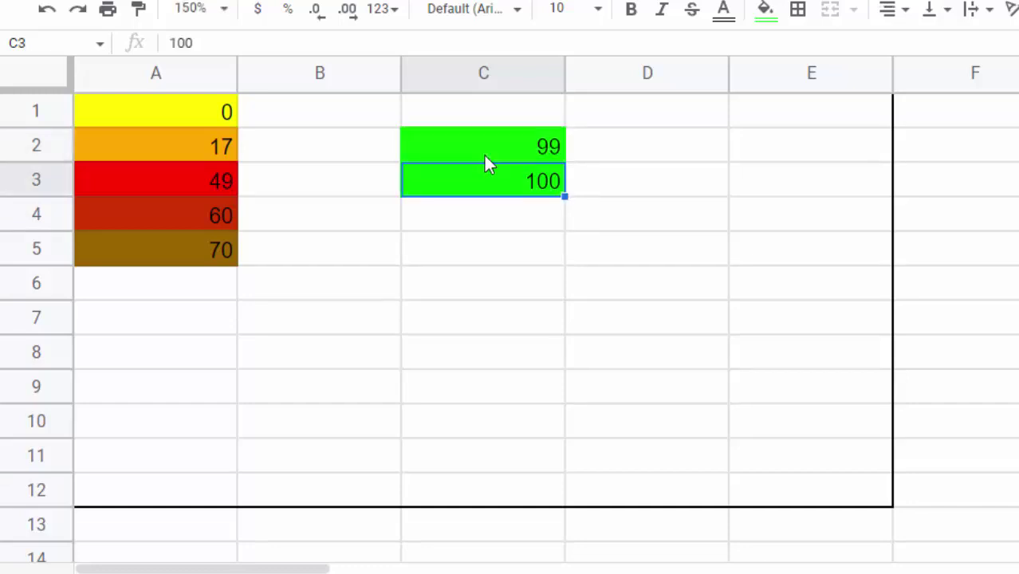
pyautogui.click(488, 112)
pyautogui.write('98')
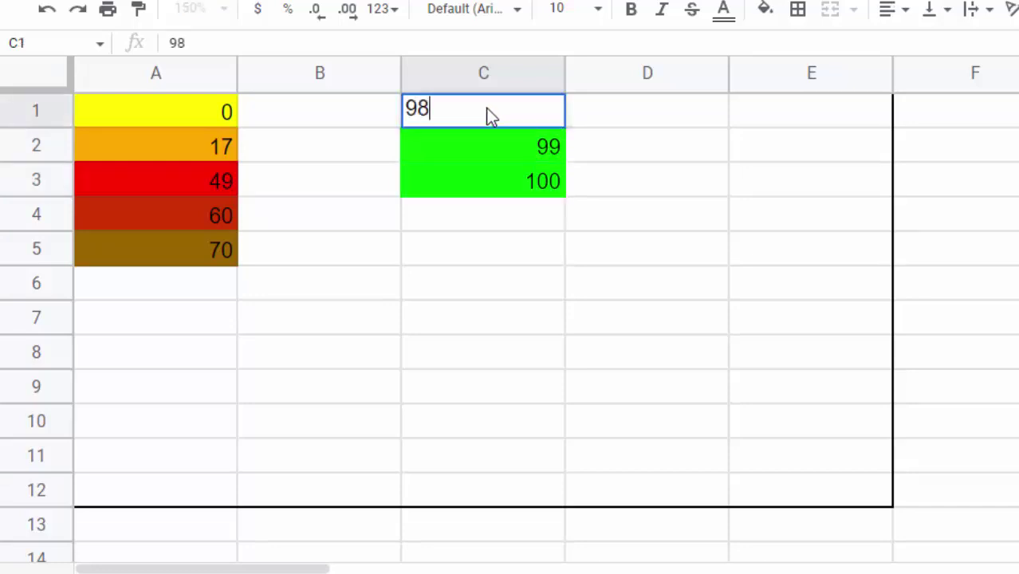
pyautogui.press('Return')
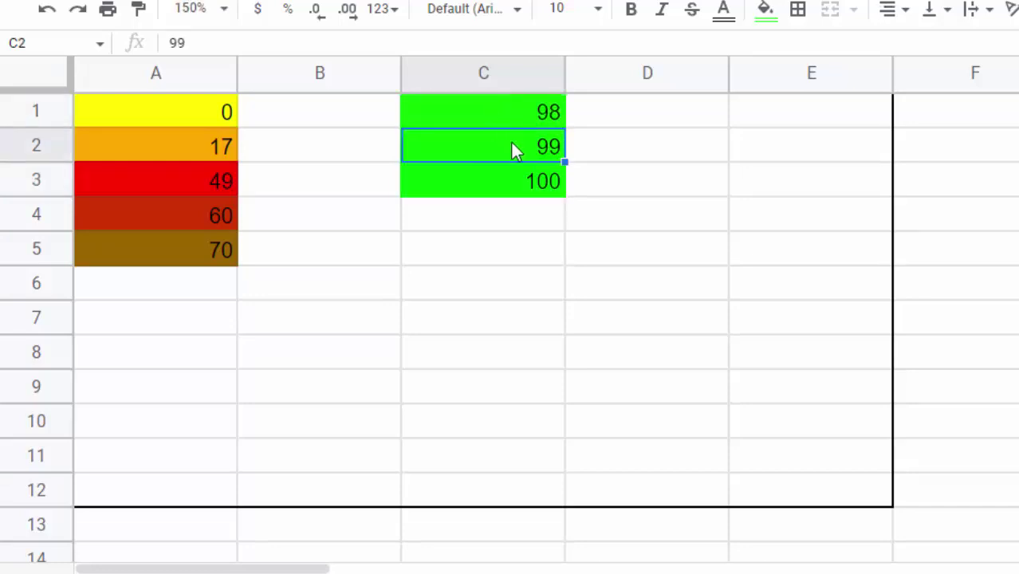
# Enter the test values 97 in cell C4 and 92 in cell C5
pyautogui.click(536, 215)
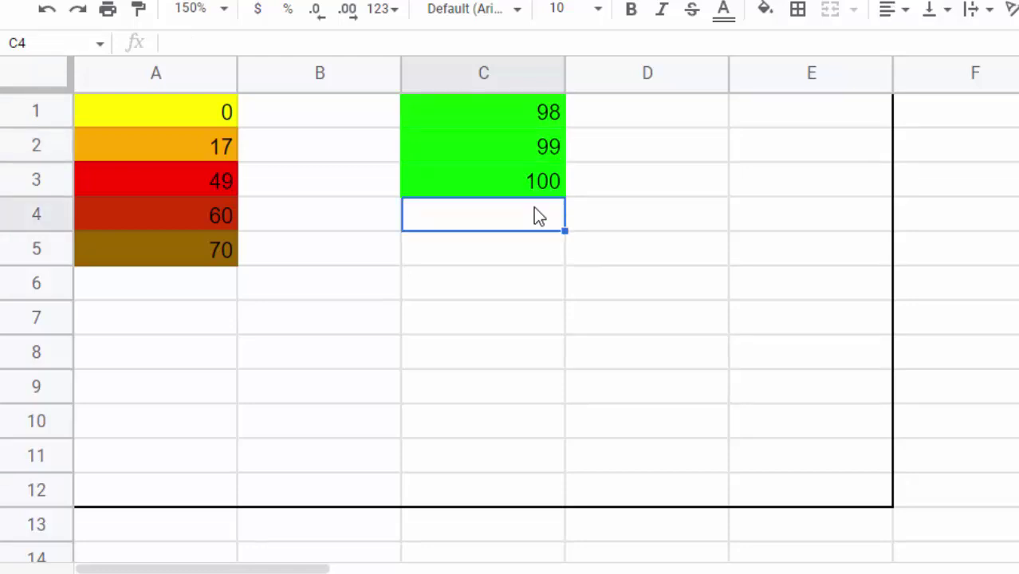
pyautogui.write('97')
pyautogui.press('Return')
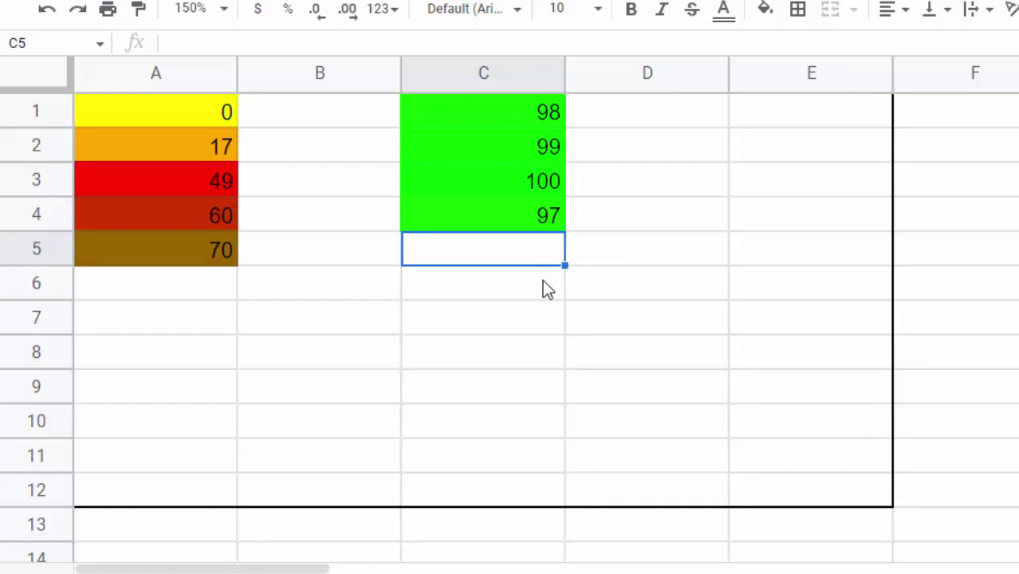
pyautogui.write('92')
pyautogui.press('Return')
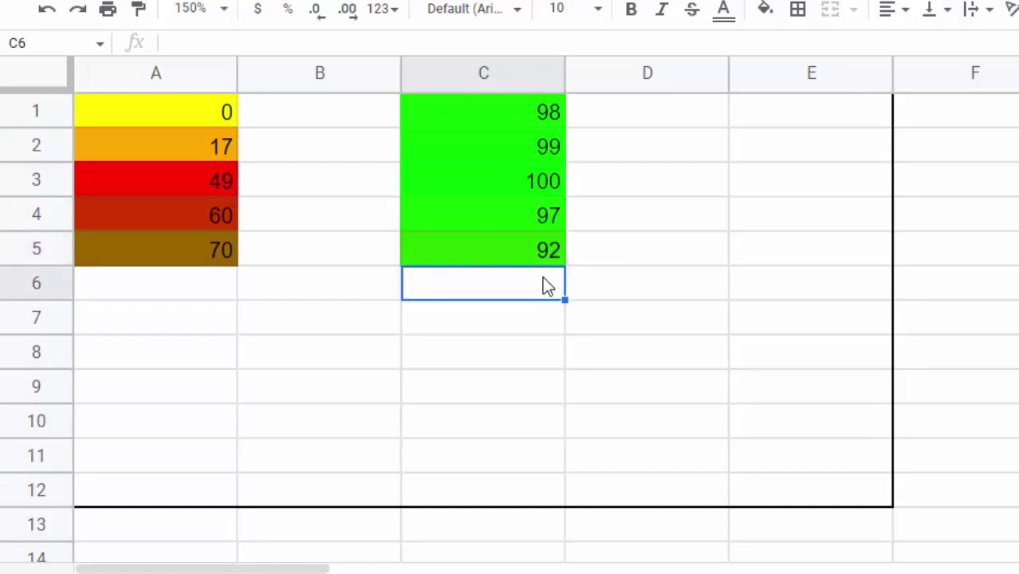
# Enter the test values 85 in cell C8, 79 in C7 and 75 in C6
pyautogui.click(558, 360)
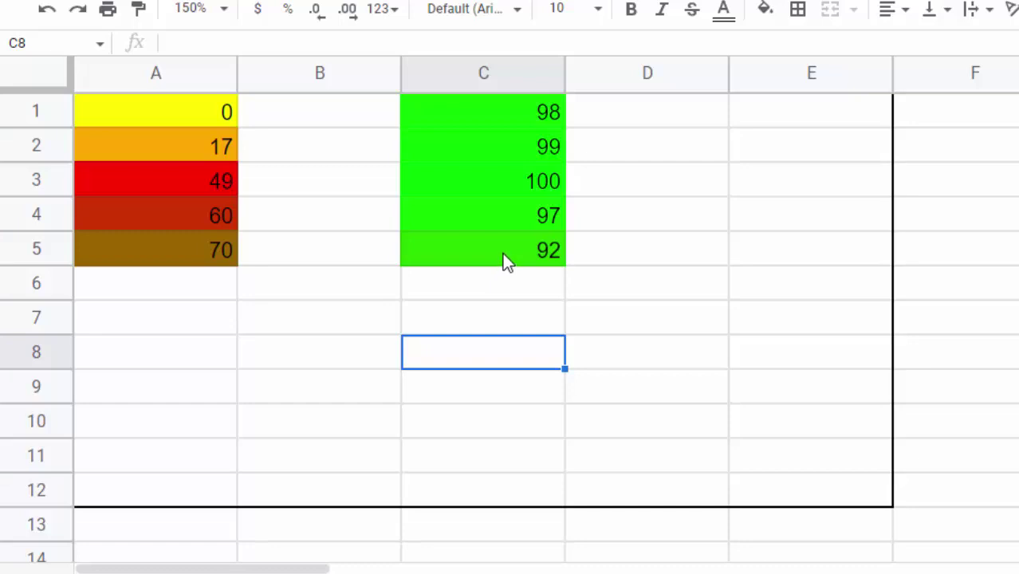
pyautogui.write('8')
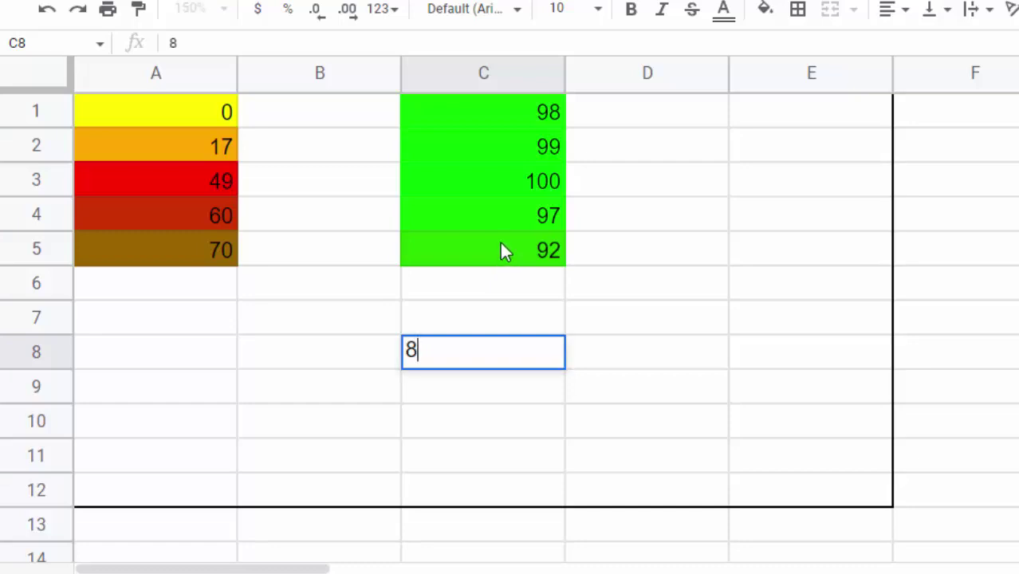
pyautogui.write('5')
pyautogui.press('Return')
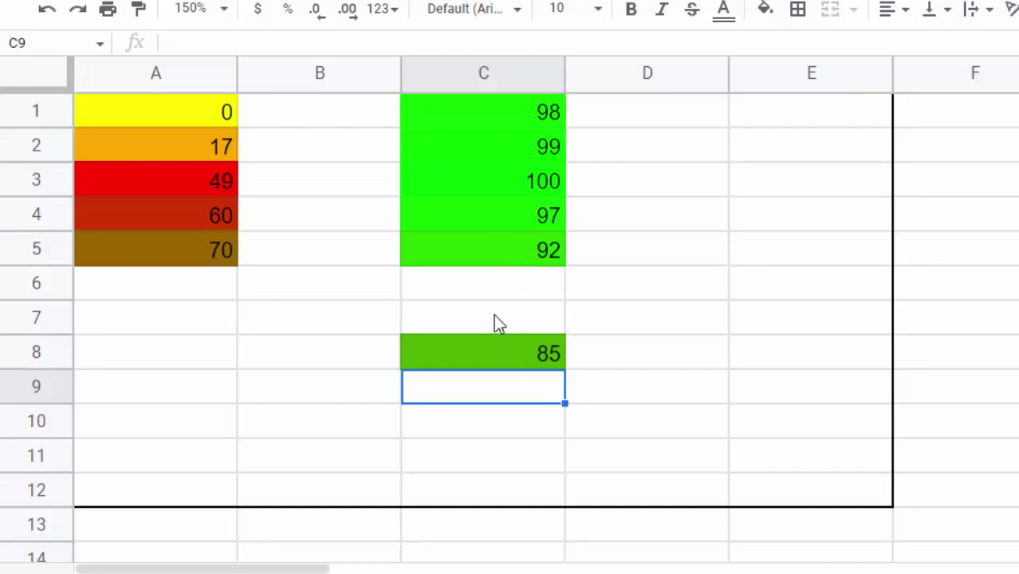
pyautogui.click(494, 315)
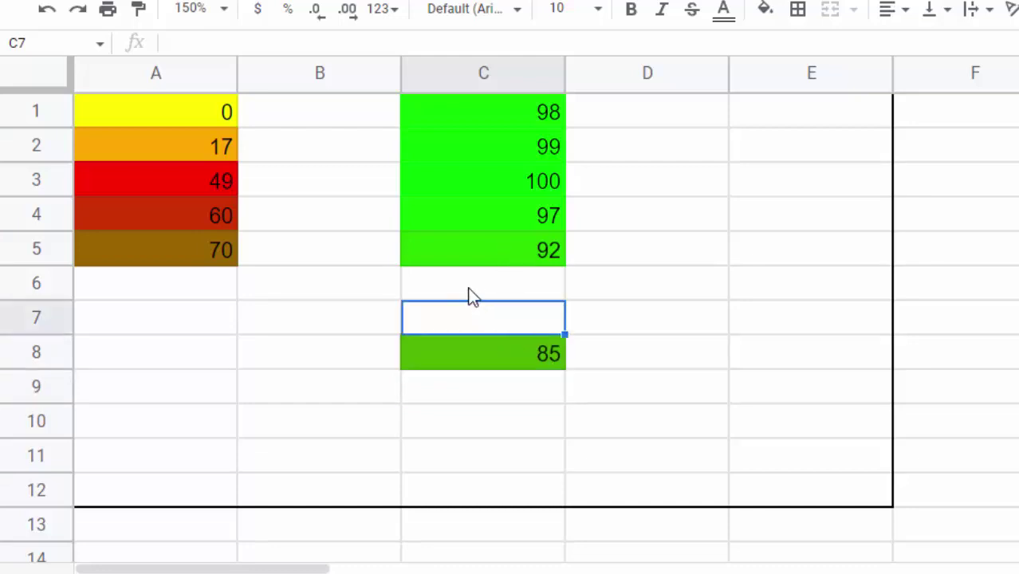
pyautogui.write('79')
pyautogui.press('Return')
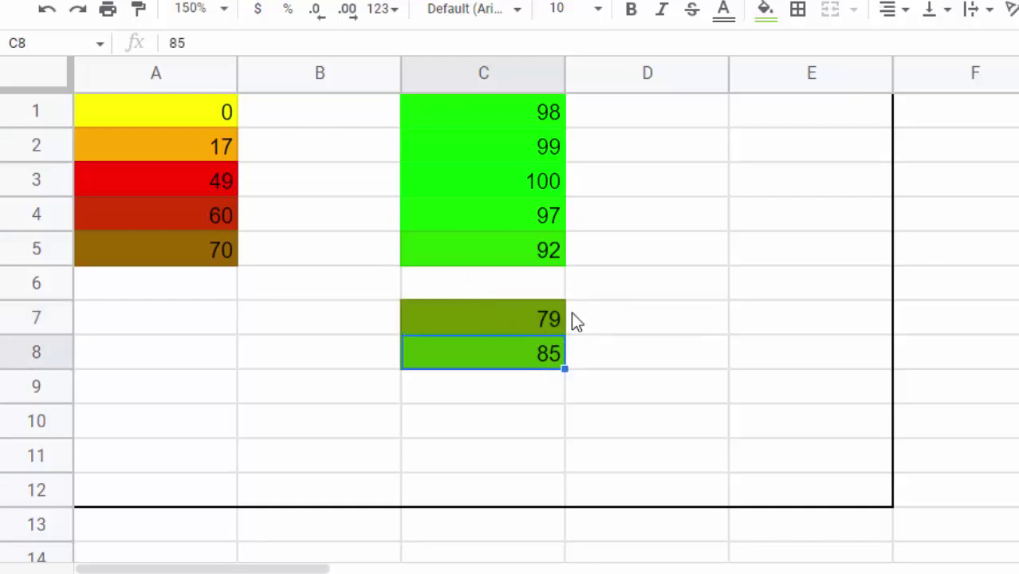
pyautogui.click(503, 286)
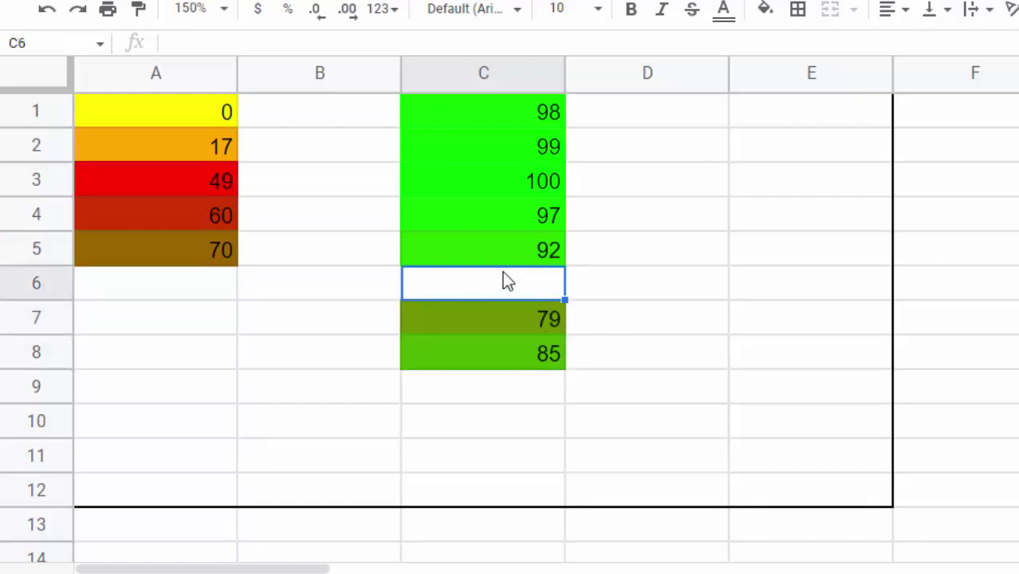
pyautogui.write('75')
pyautogui.press('Return')
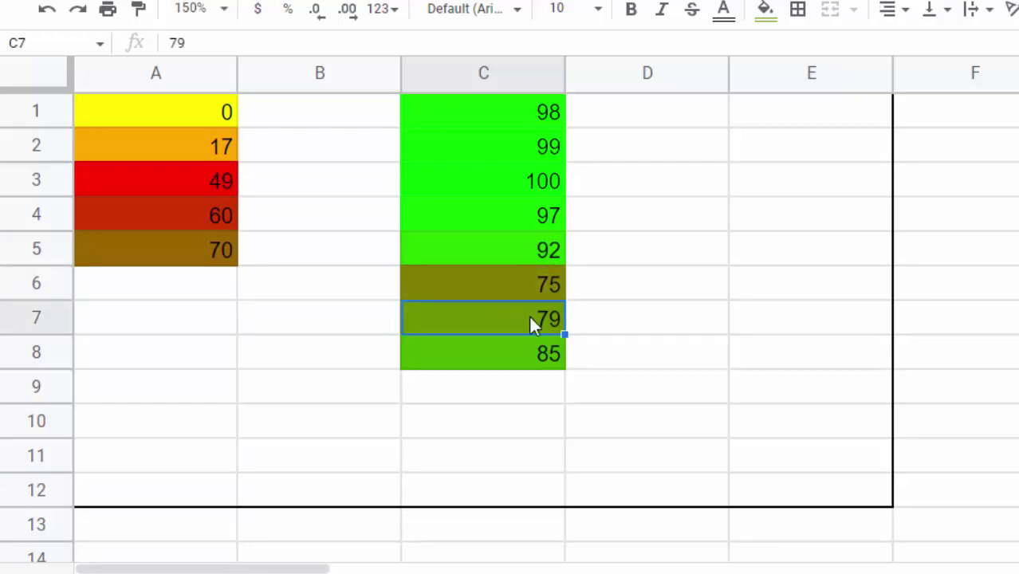
# Enter the test values 72 in cell C9 and 70 in cell C10
pyautogui.click(533, 395)
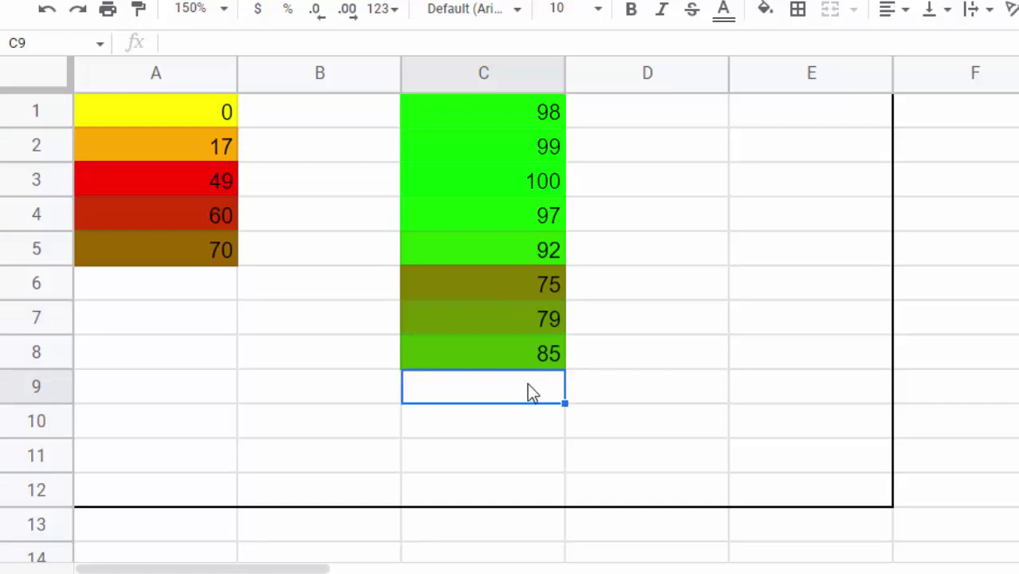
pyautogui.write('72')
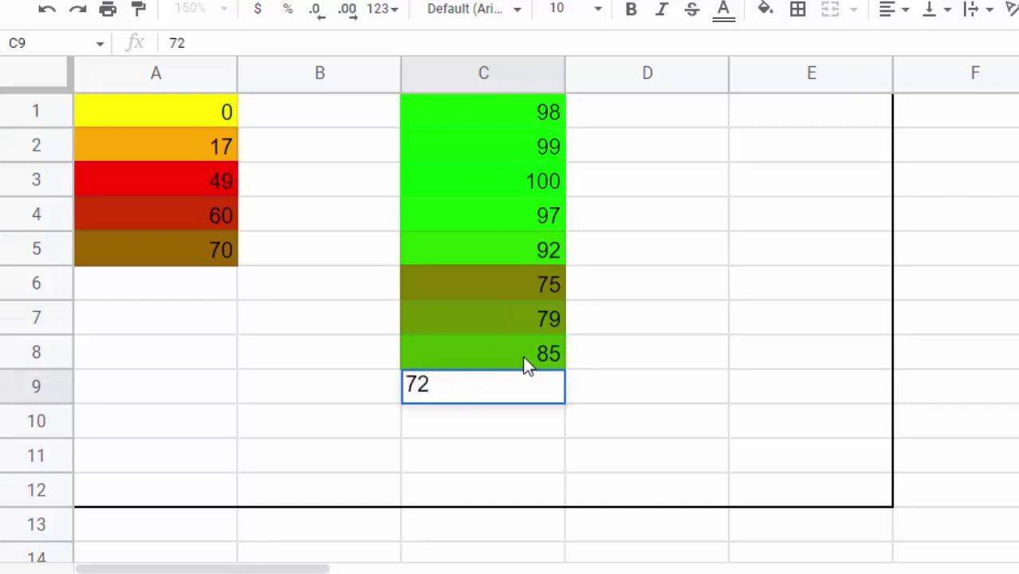
pyautogui.press('Return')
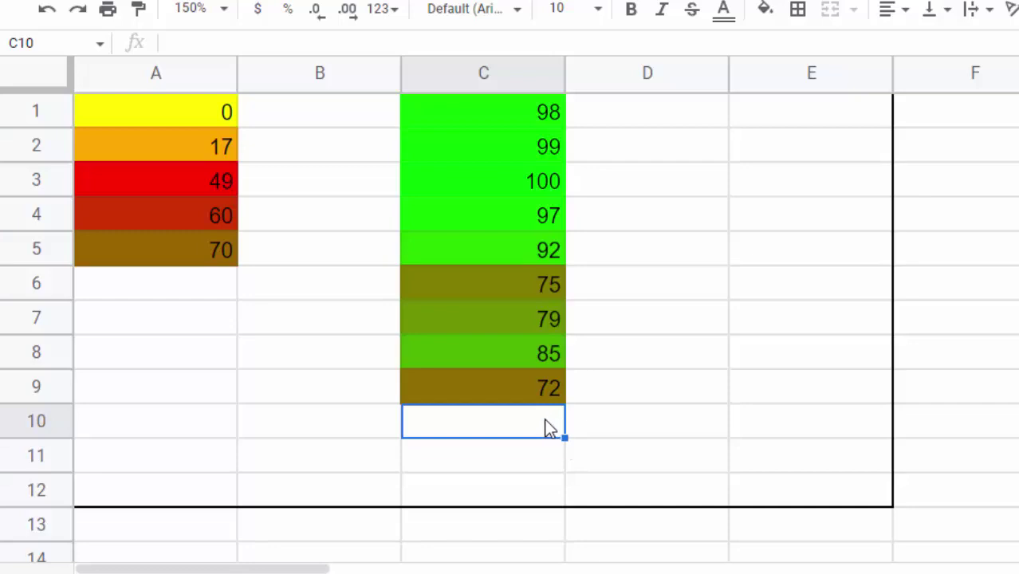
pyautogui.write('70')
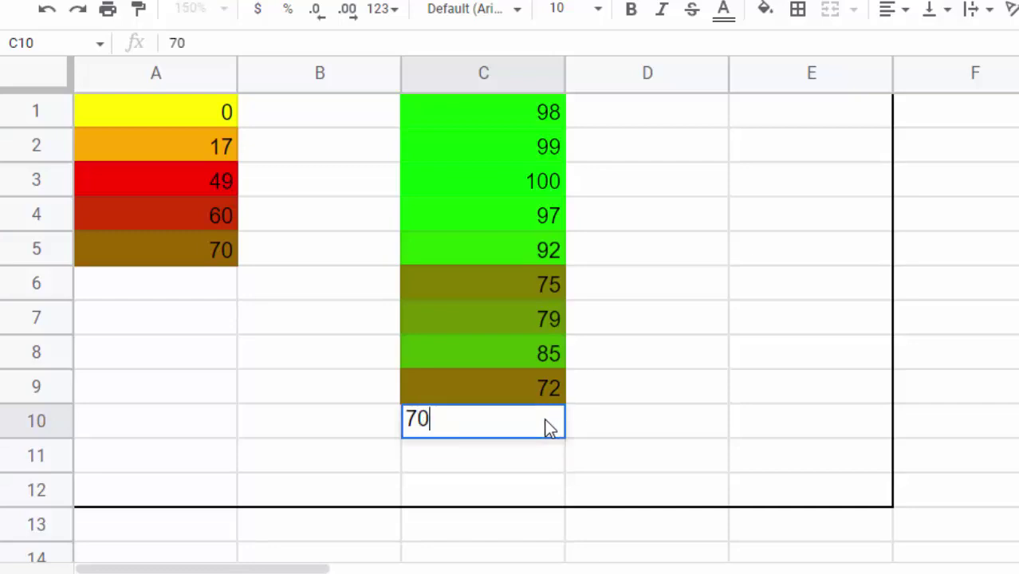
pyautogui.press('Return')
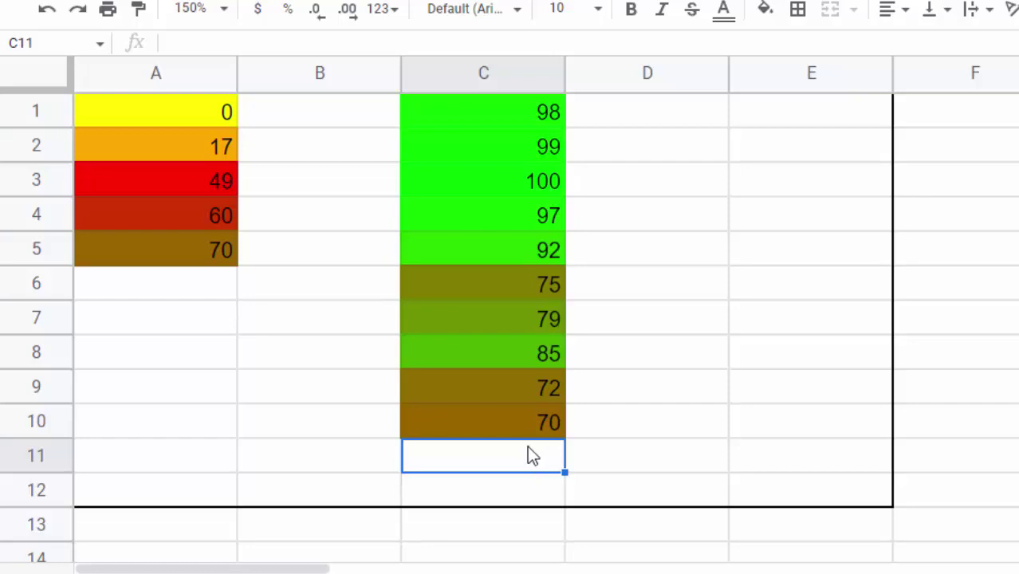
# Enter the test value 65 in cell B4
pyautogui.click(317, 214)
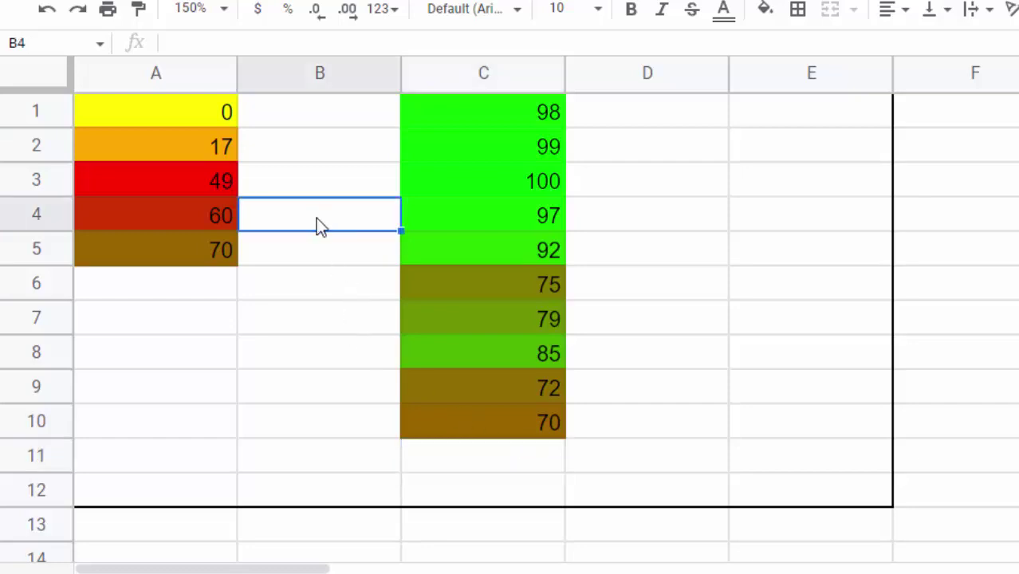
pyautogui.write('65')
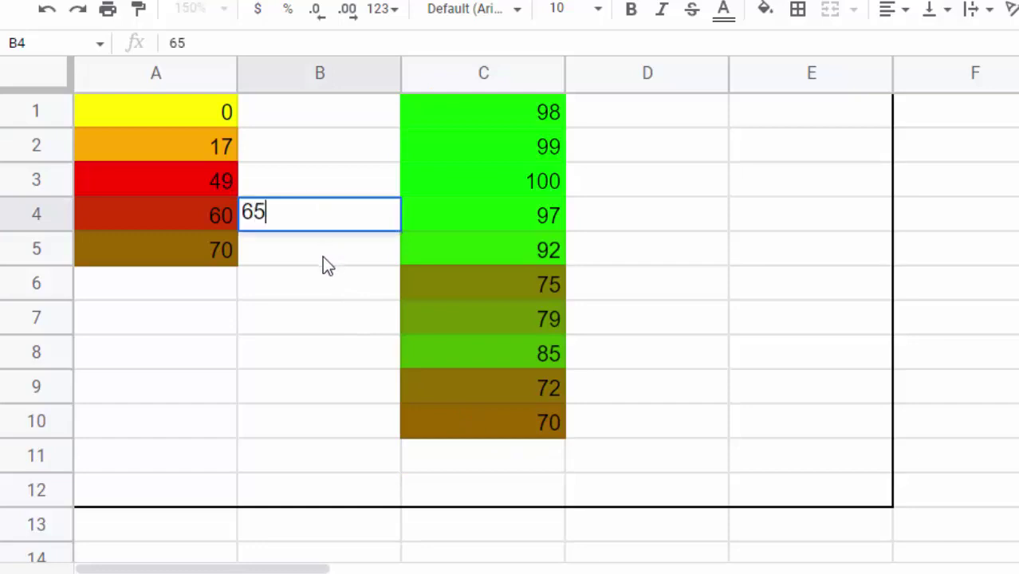
pyautogui.press('Return')
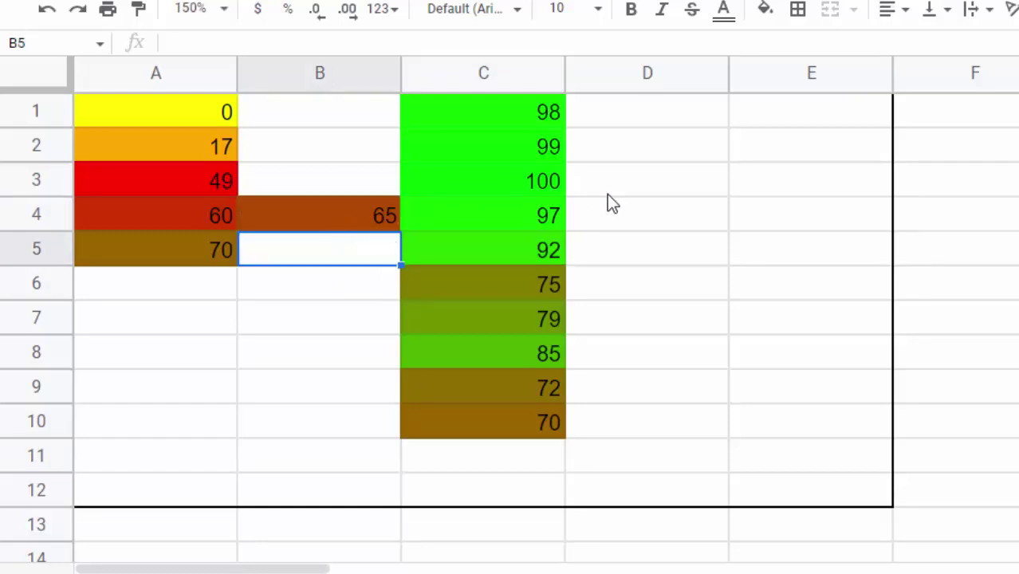
# Enter the test values 89 in cell E5 and 58 in cell E8, and select cell A3
pyautogui.click(773, 260)
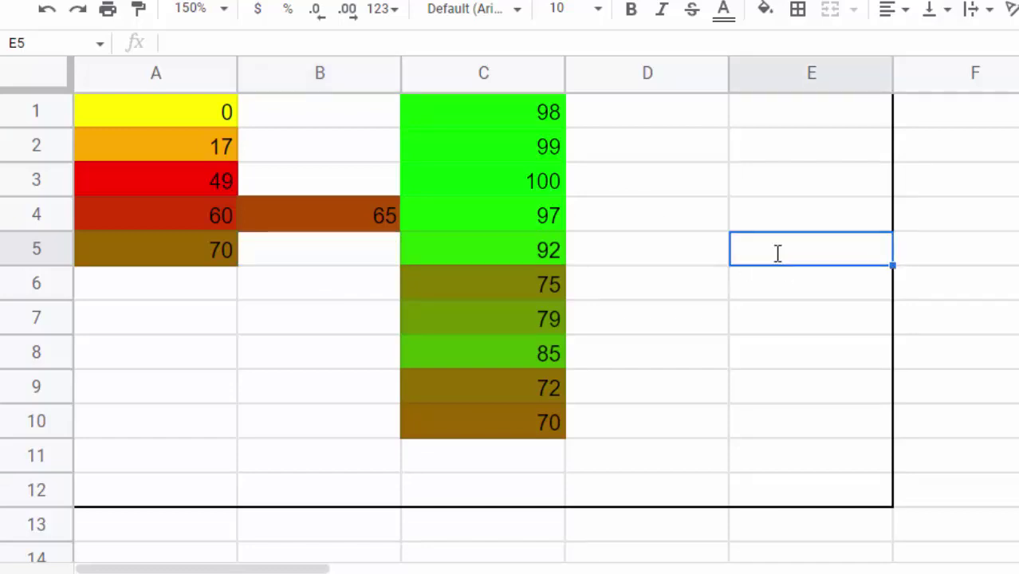
pyautogui.write('89')
pyautogui.press('Return')
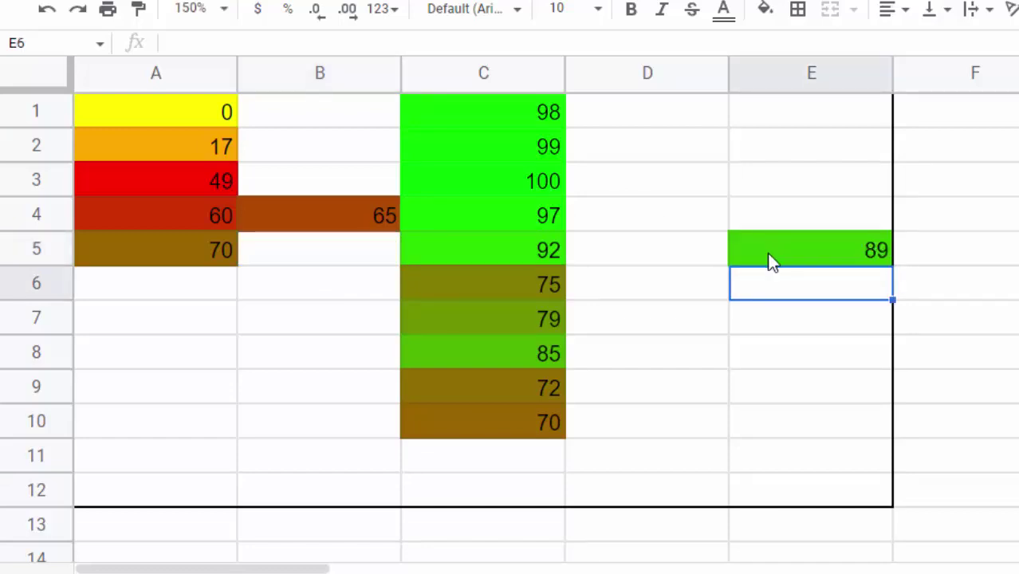
pyautogui.click(783, 358)
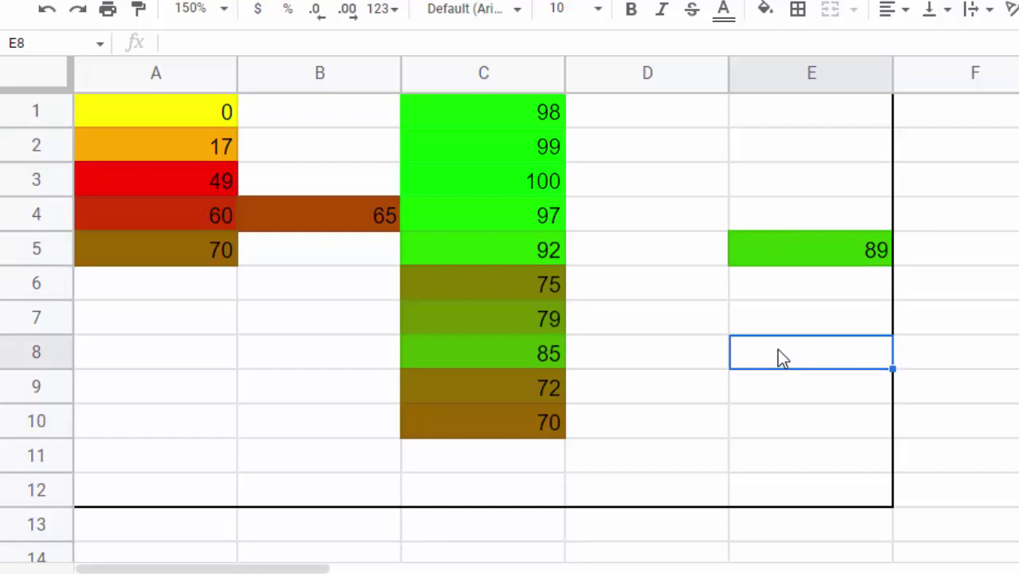
pyautogui.write('58')
pyautogui.press('Return')
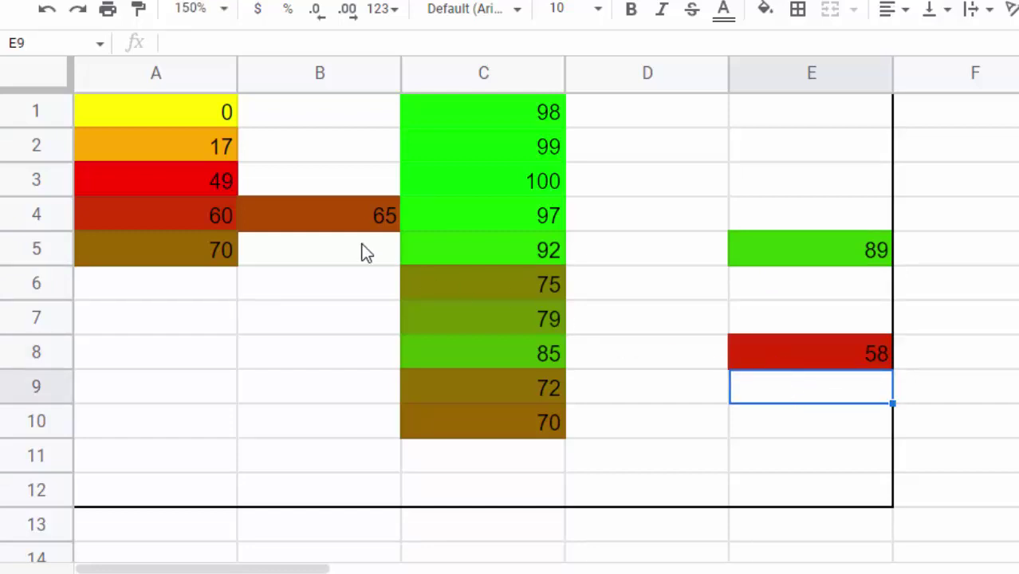
pyautogui.click(205, 185)
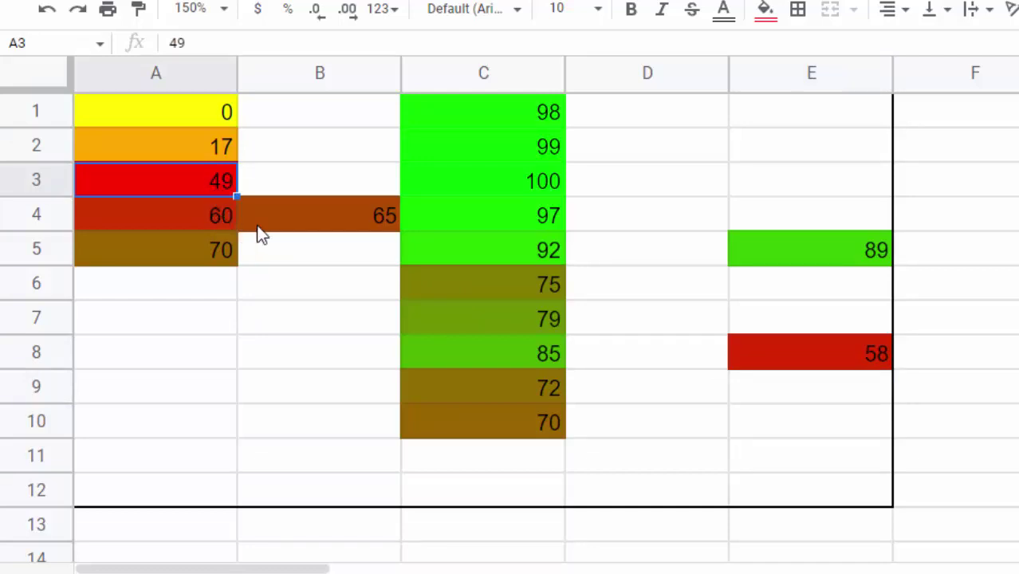
# Enter the test values 50 in cell E6 and 60 in cell E3
pyautogui.click(801, 287)
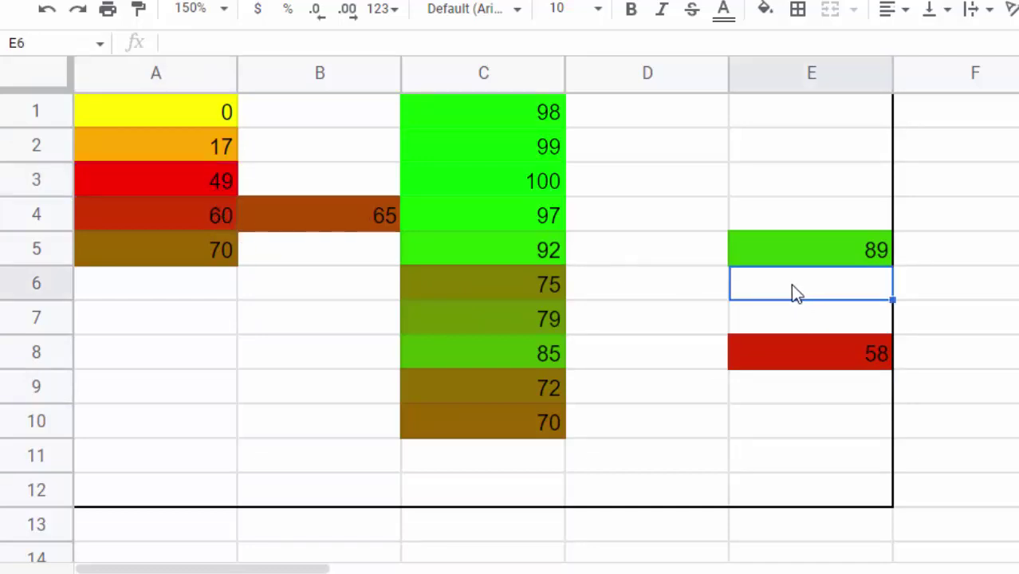
pyautogui.write('50')
pyautogui.click(786, 323)
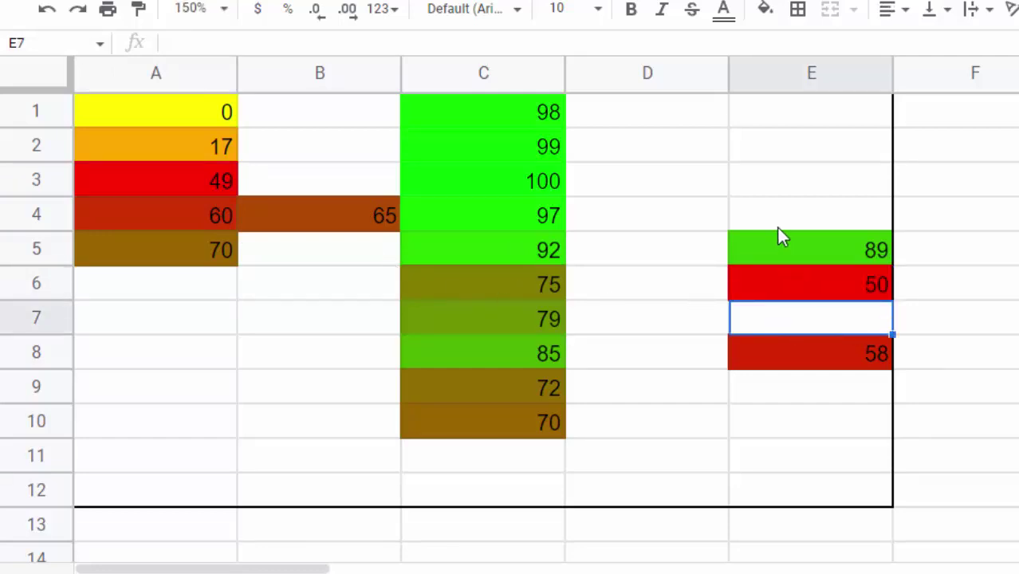
pyautogui.click(768, 183)
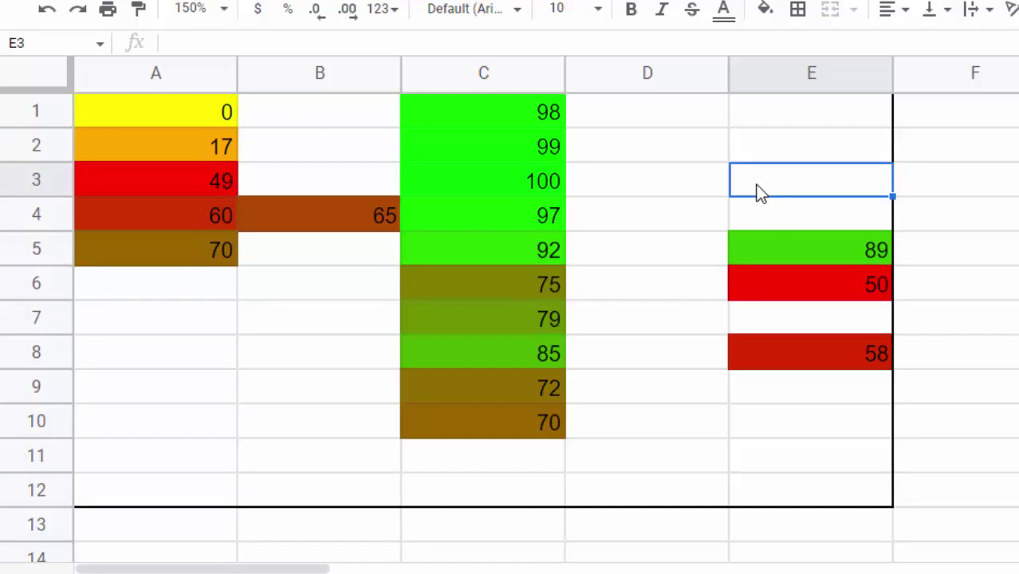
pyautogui.write('60')
pyautogui.click(759, 226)
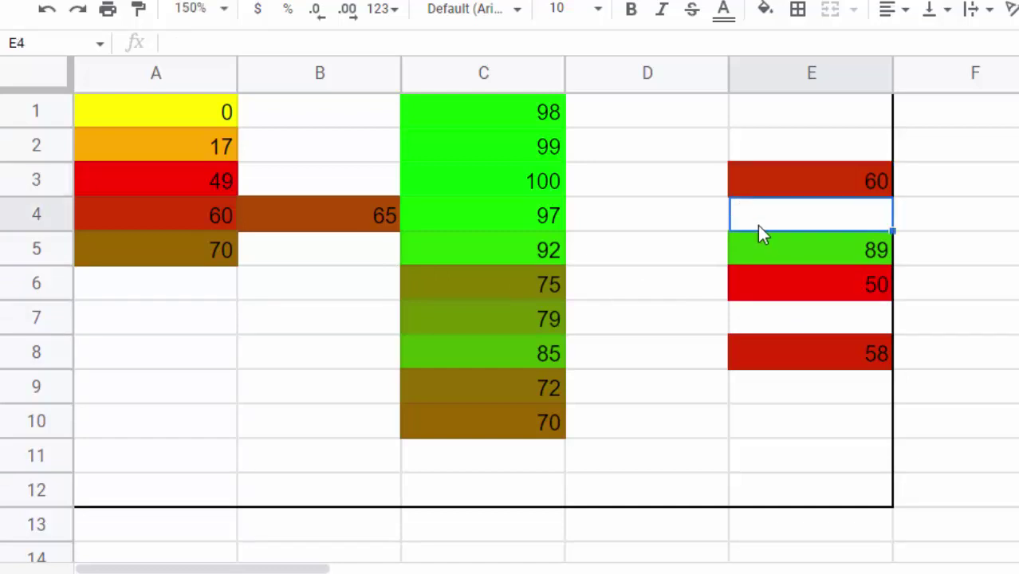
# Enter the test value 55 in cell D2
pyautogui.click(644, 160)
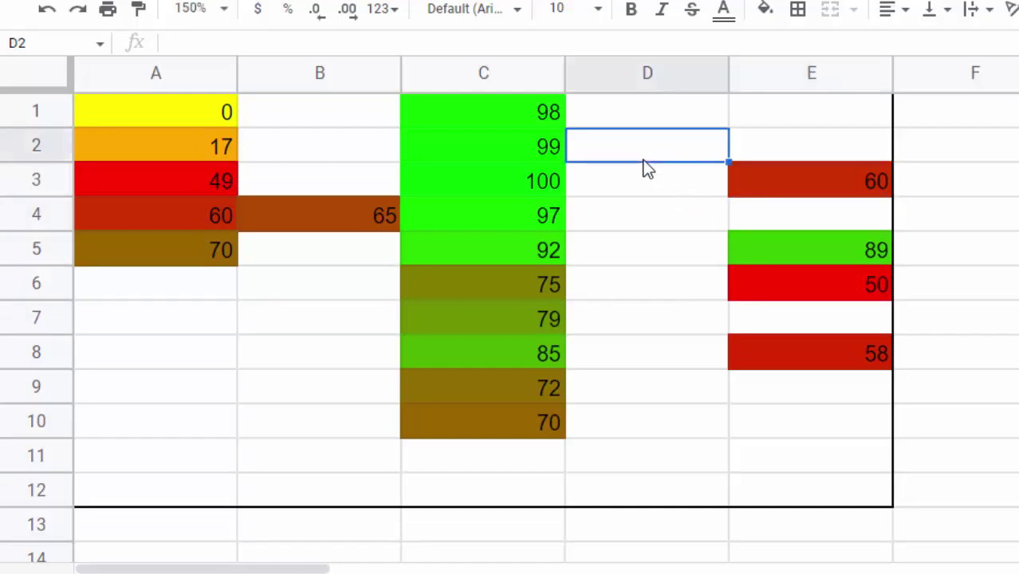
pyautogui.write('6')
pyautogui.press('BackSpace')
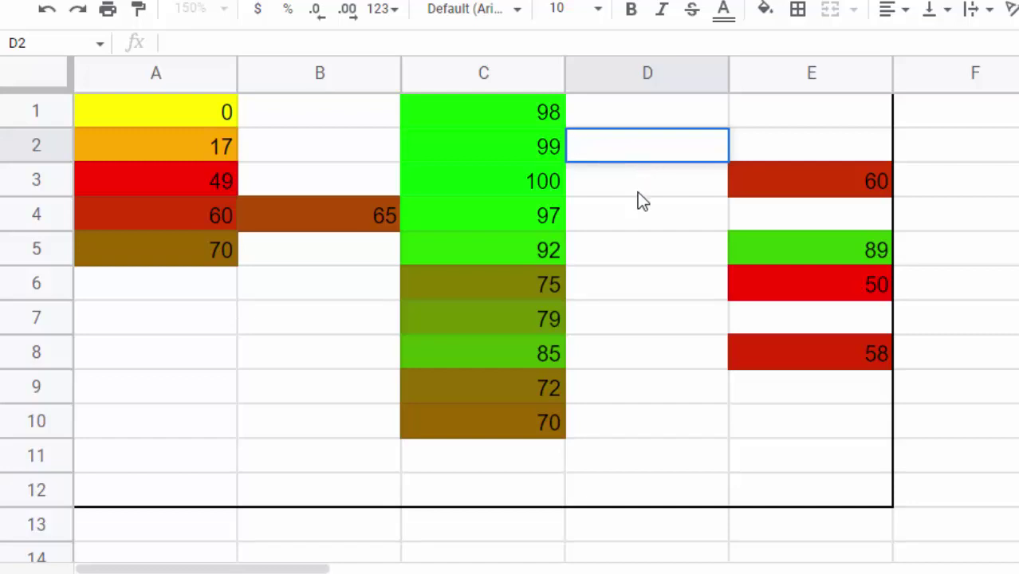
pyautogui.write('55')
pyautogui.press('Return')
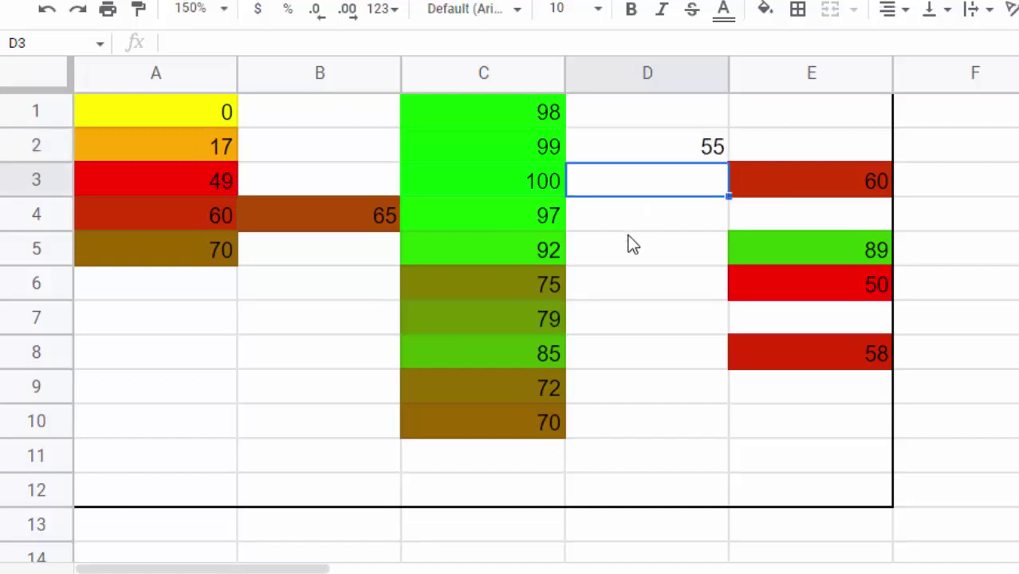
# Enter the test values 57 in cell D4 and 59 in cell D5
pyautogui.click(632, 254)
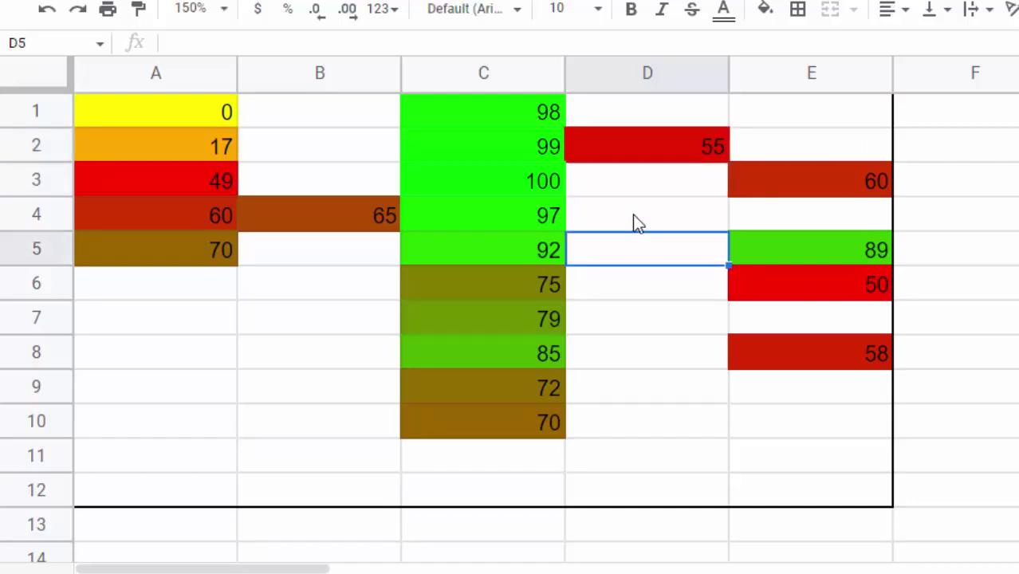
pyautogui.click(635, 220)
pyautogui.write('57')
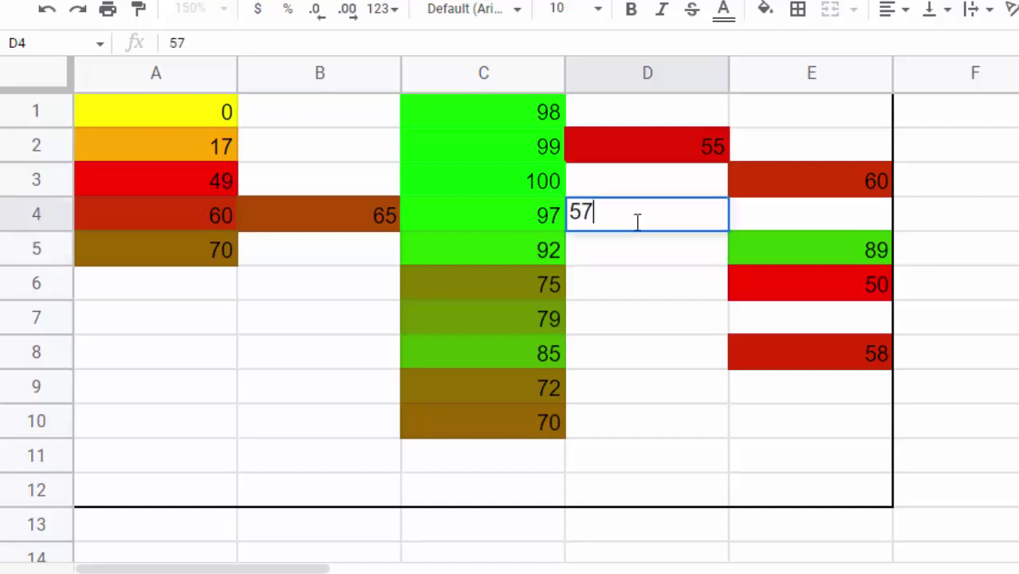
pyautogui.press('Return')
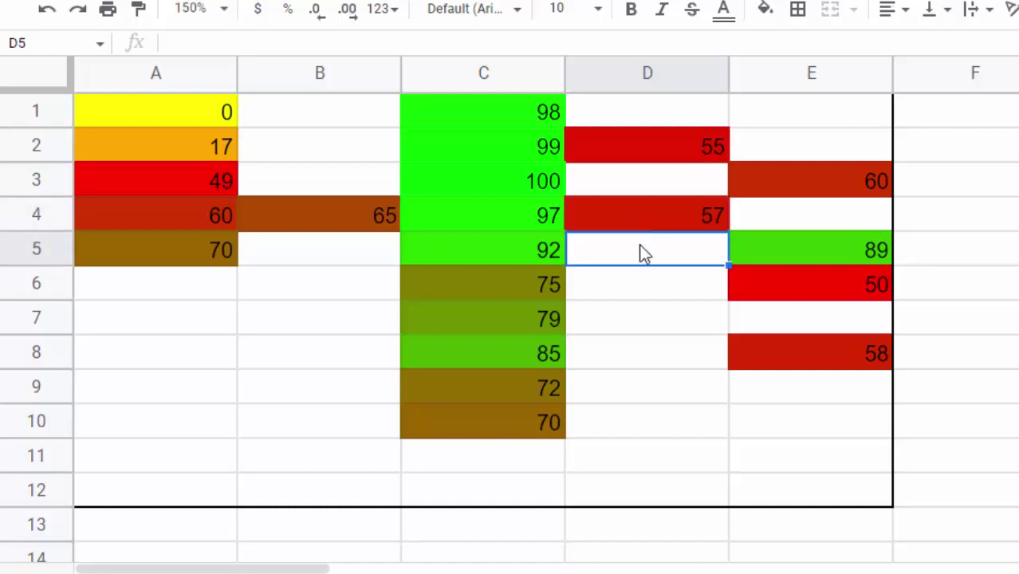
pyautogui.write('59')
pyautogui.press('Return')
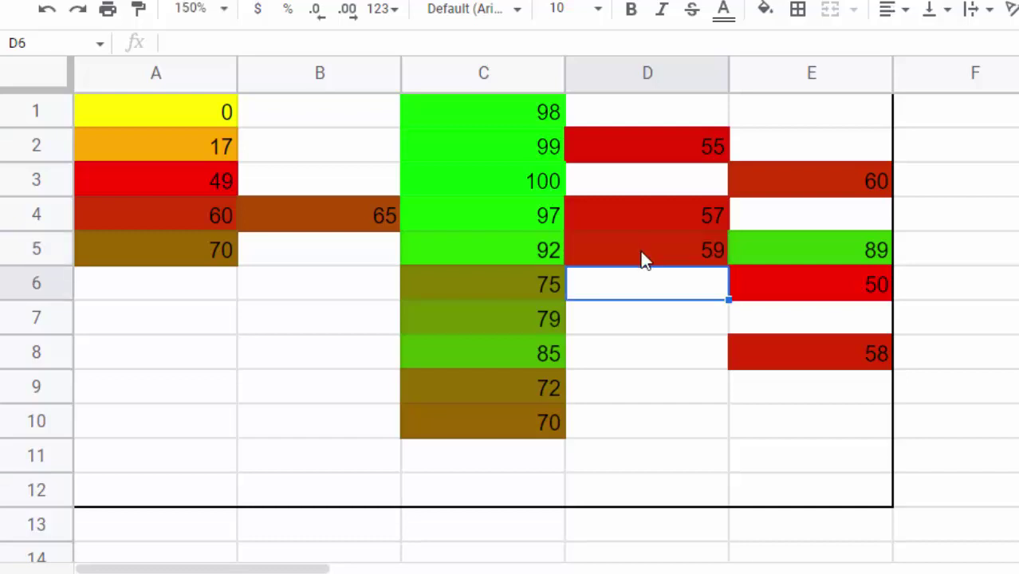
pyautogui.click(658, 327)
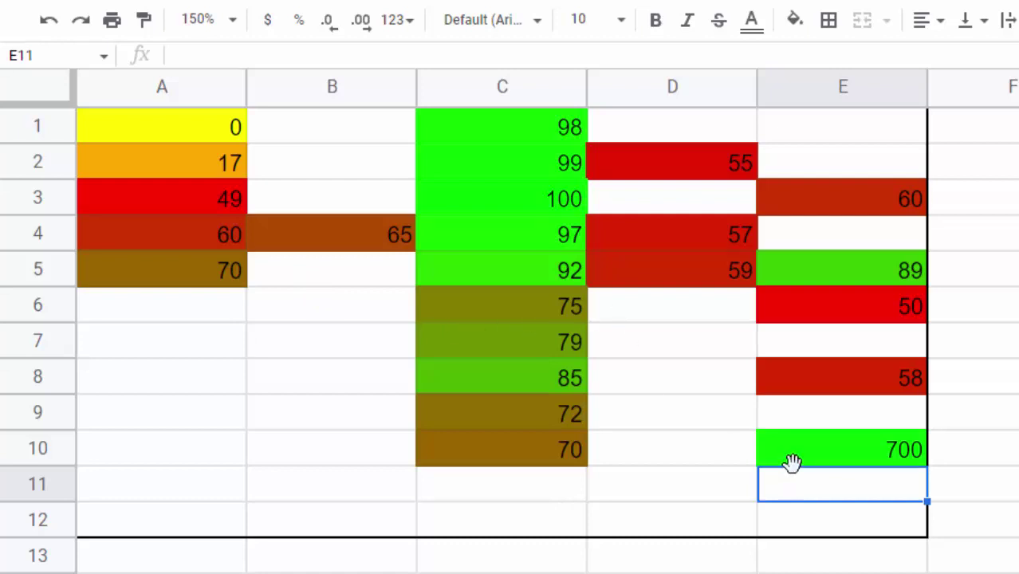
# Re-enter the test value 700 in cell E10
pyautogui.moveTo(792, 463); pyautogui.dragTo(793, 466)
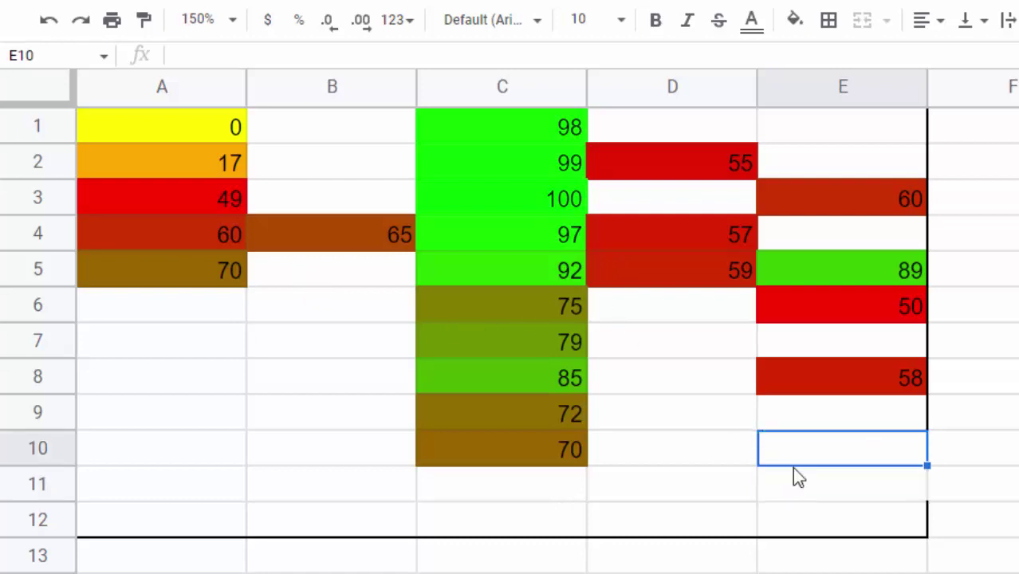
pyautogui.click(807, 528)
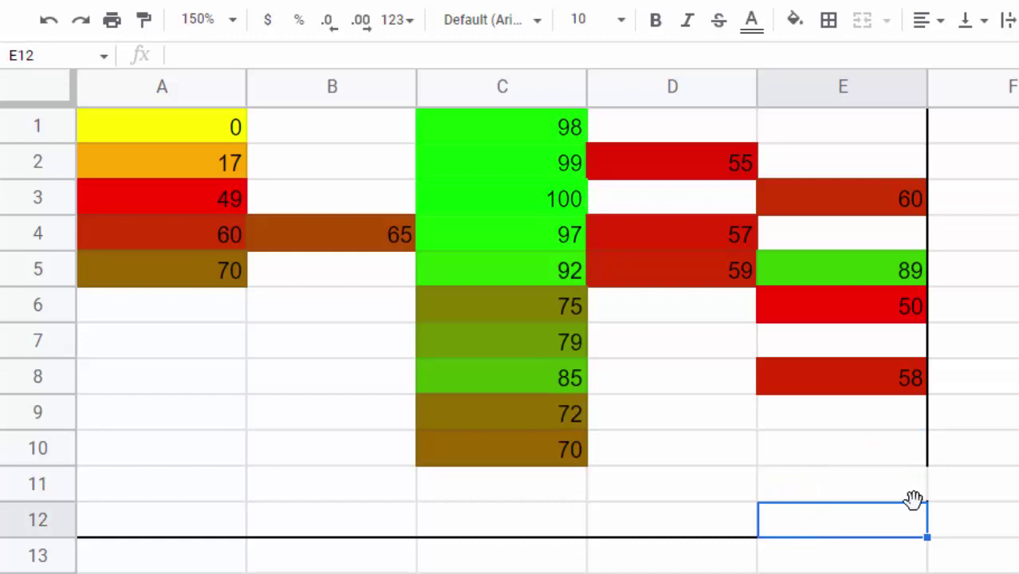
pyautogui.click(834, 451)
pyautogui.write('7')
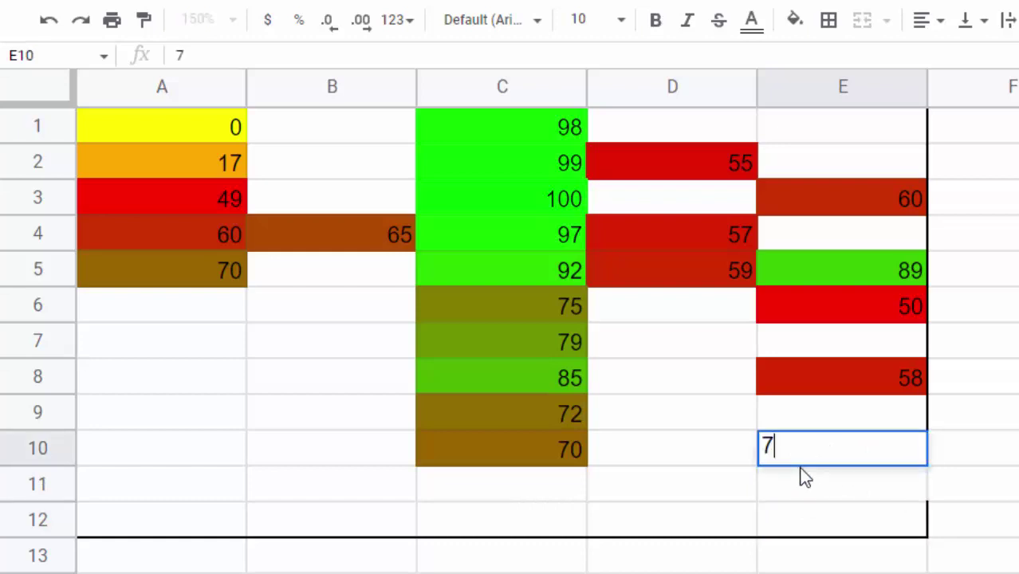
pyautogui.write('00')
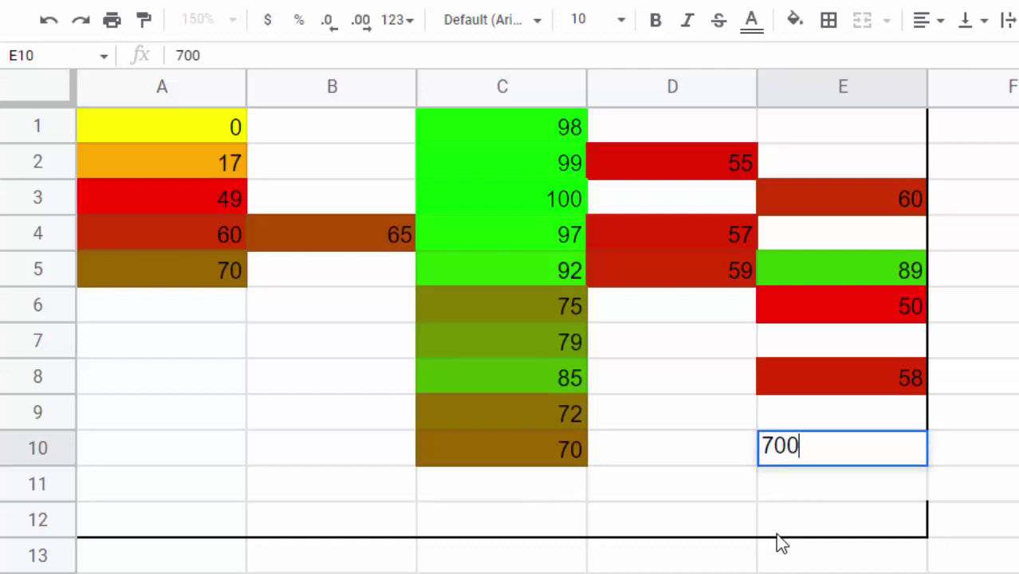
pyautogui.press('Return')
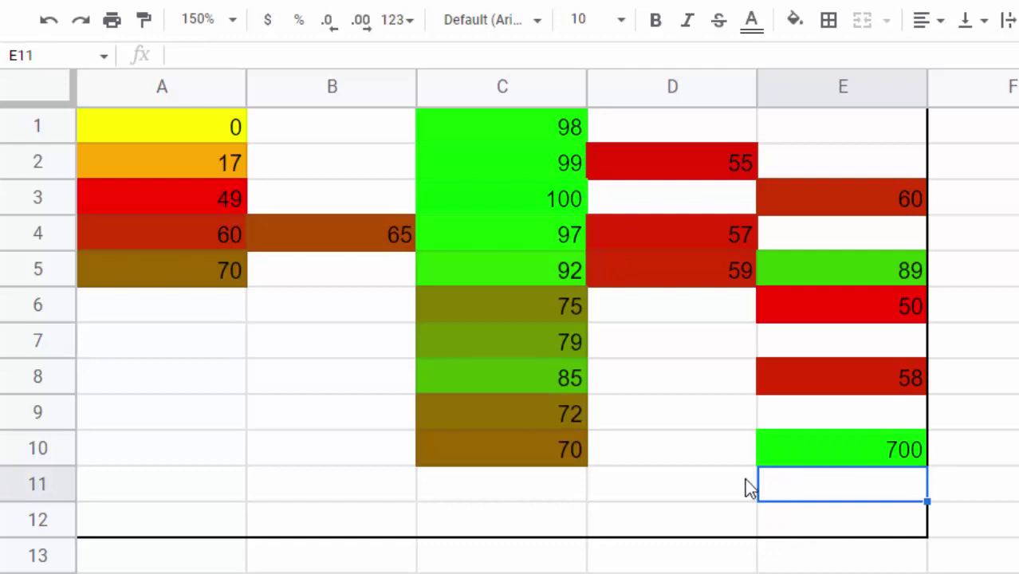
# Enter the large test values 1000 in cell D12 and 10000 in cell B7
pyautogui.click(670, 517)
pyautogui.write('1000')
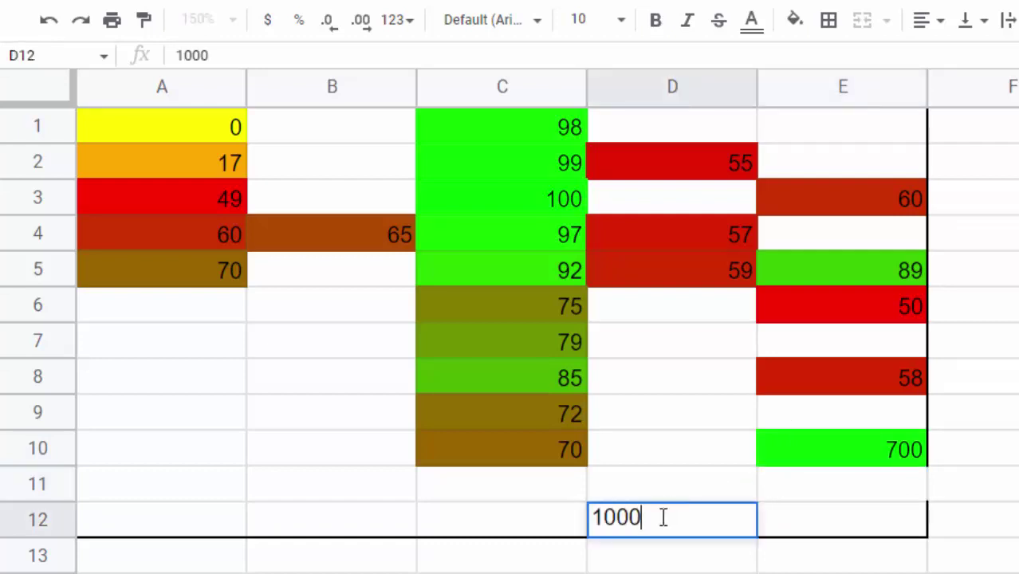
pyautogui.press('Return')
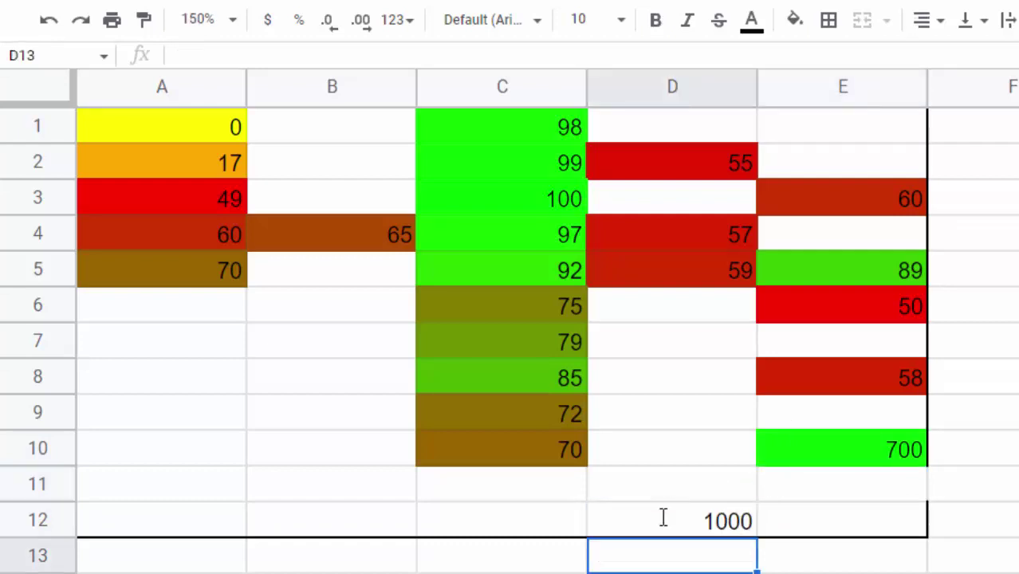
pyautogui.click(319, 354)
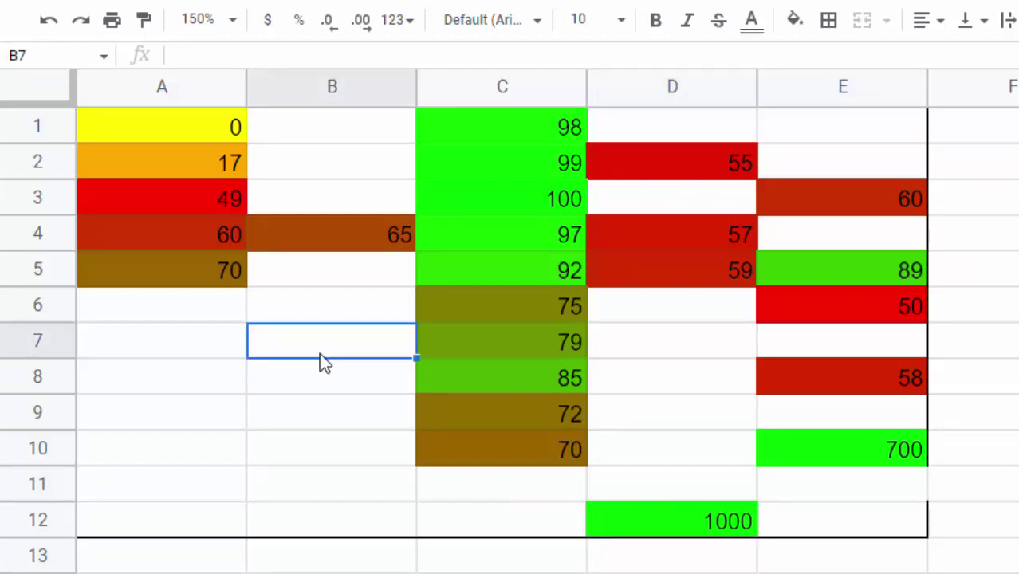
pyautogui.write('100')
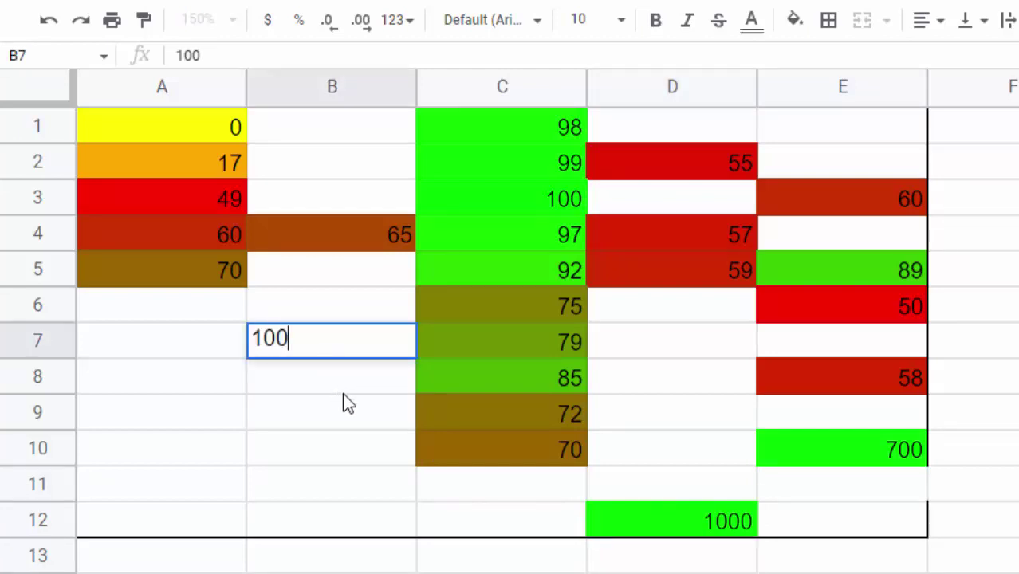
pyautogui.write('00')
pyautogui.press('Return')
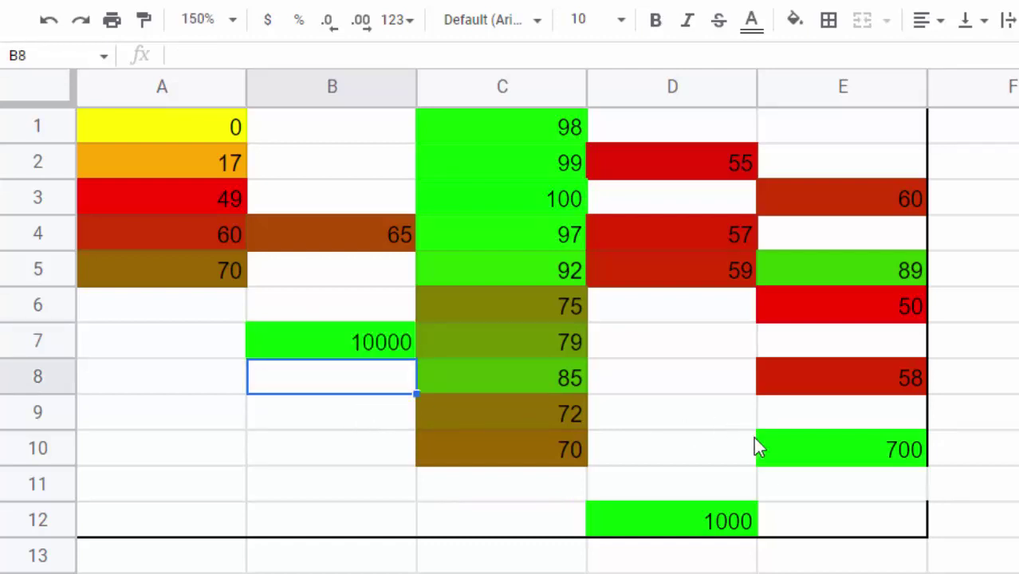